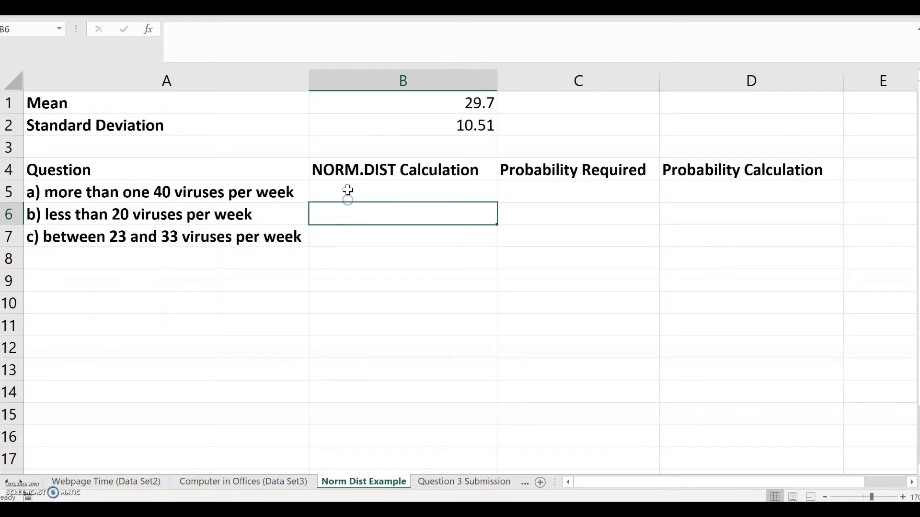
Step: Enter =norm.dist(40,B1,B2,1) in cell B5 as the NORM.DIST calculation for question a
{"action": "left_click", "coordinate": [348, 194]}
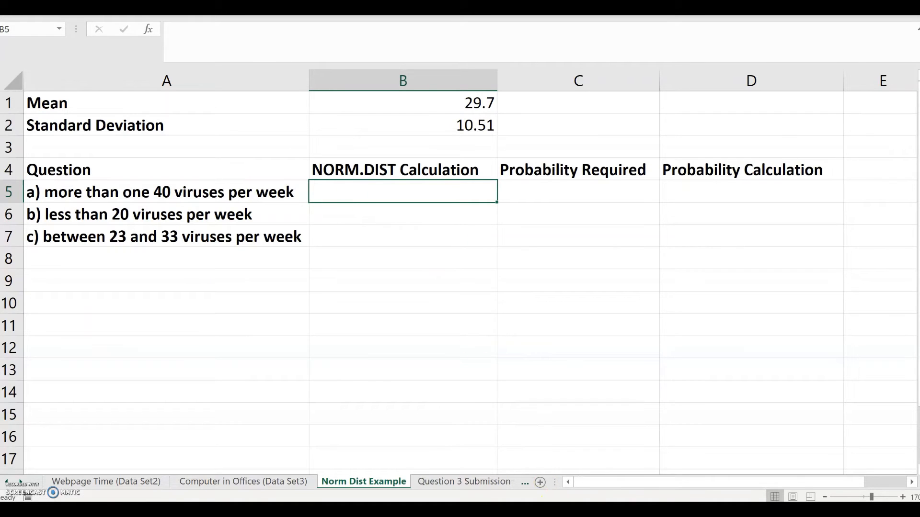
{"action": "left_click", "coordinate": [411, 188]}
{"action": "type", "text": "="}
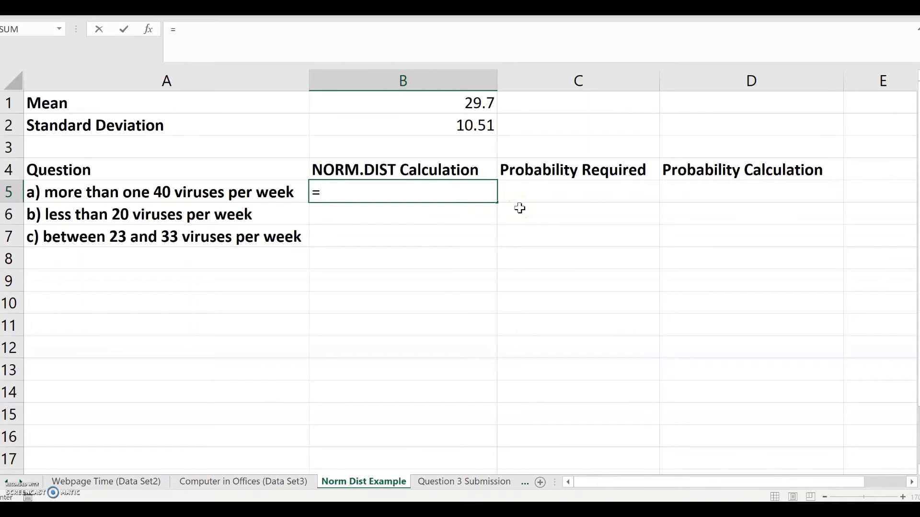
{"action": "type", "text": "norm."}
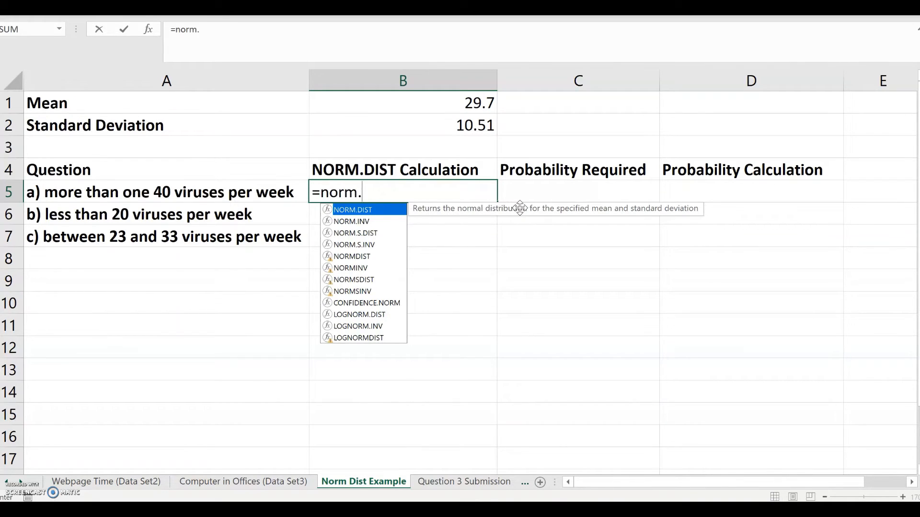
{"action": "type", "text": "dist("}
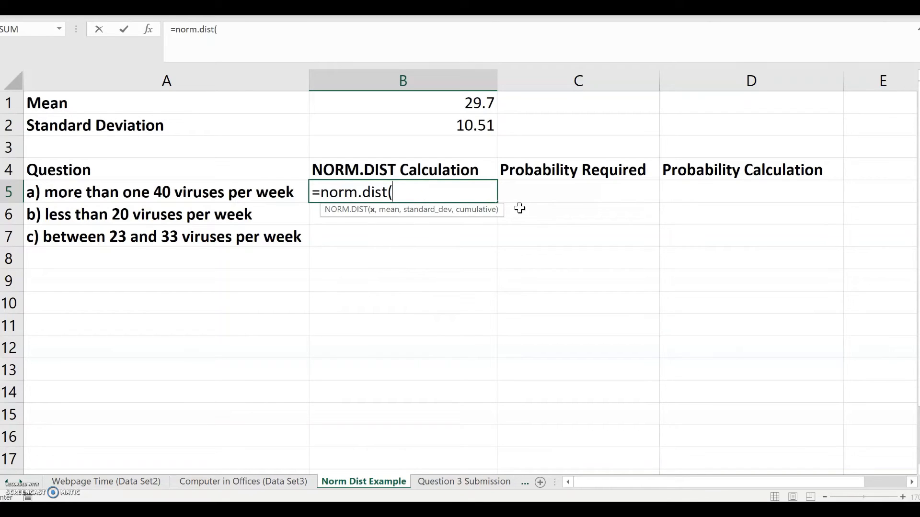
{"action": "type", "text": "40,"}
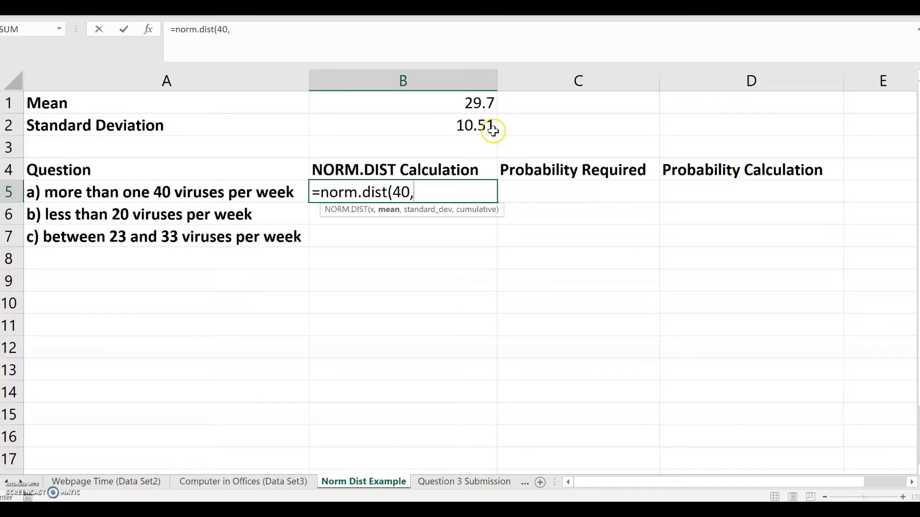
{"action": "left_click", "coordinate": [483, 104]}
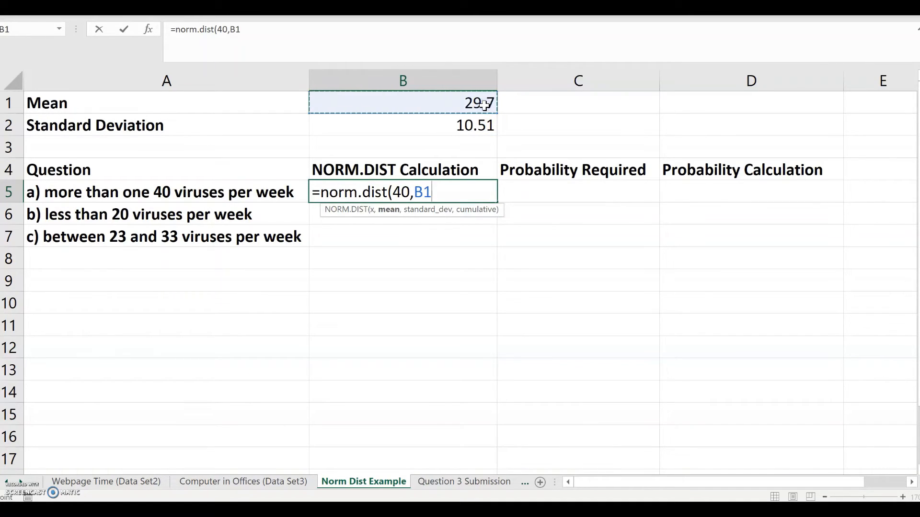
{"action": "type", "text": ","}
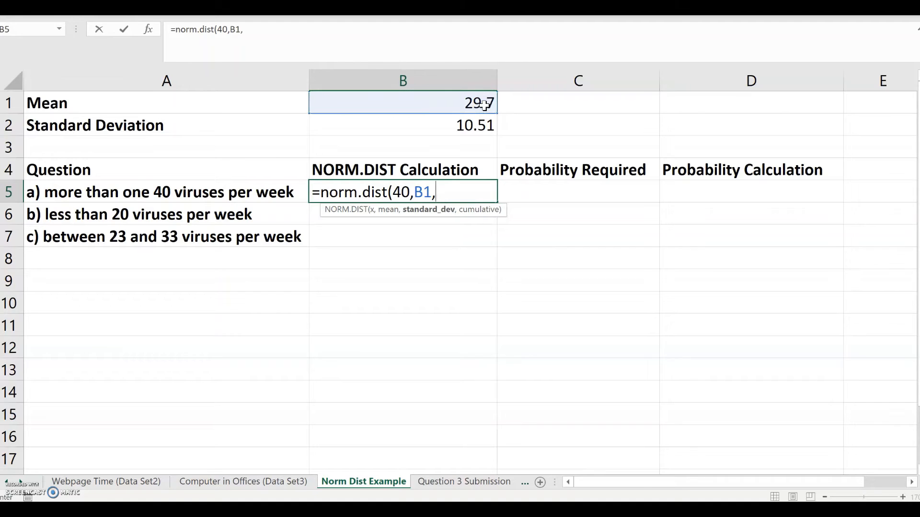
{"action": "left_click", "coordinate": [481, 123]}
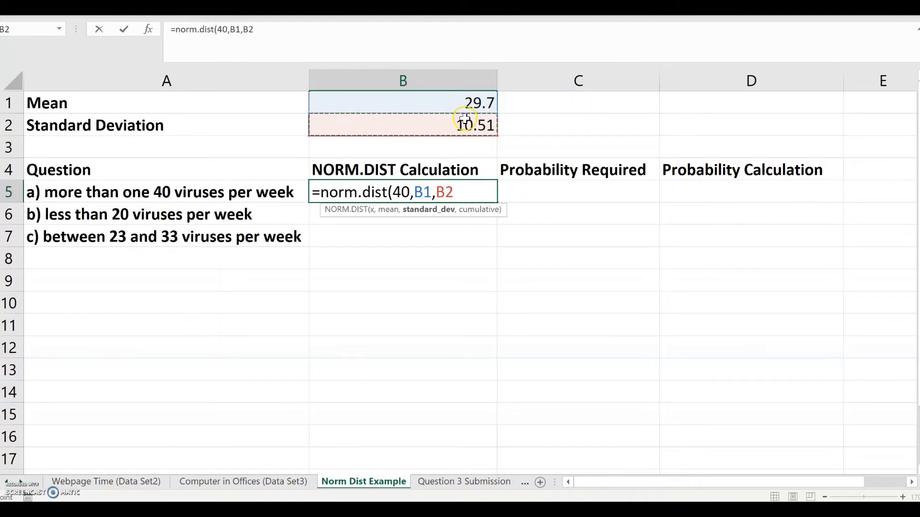
{"action": "type", "text": ",1"}
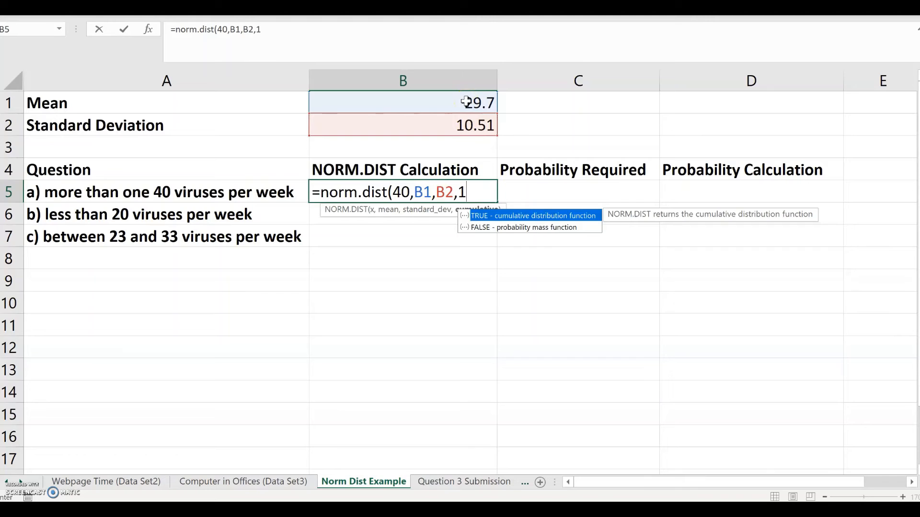
{"action": "type", "text": ")"}
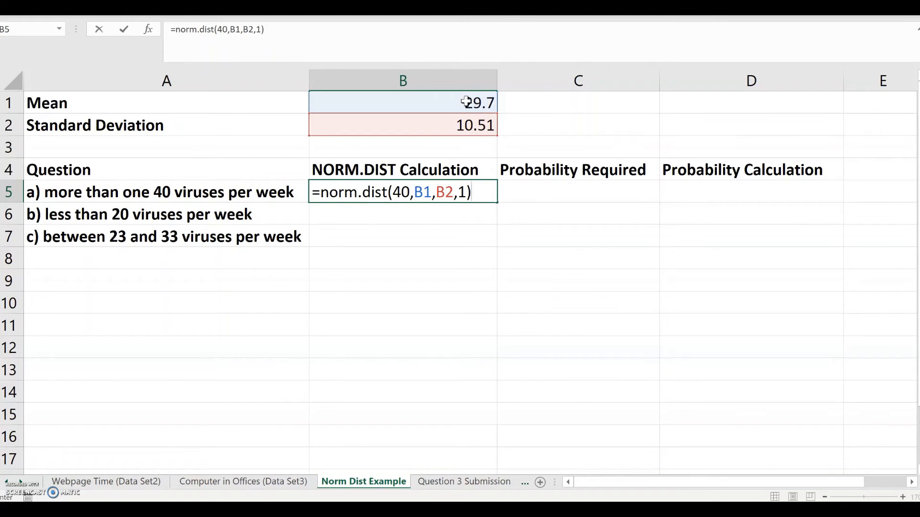
{"action": "key", "text": "Return"}
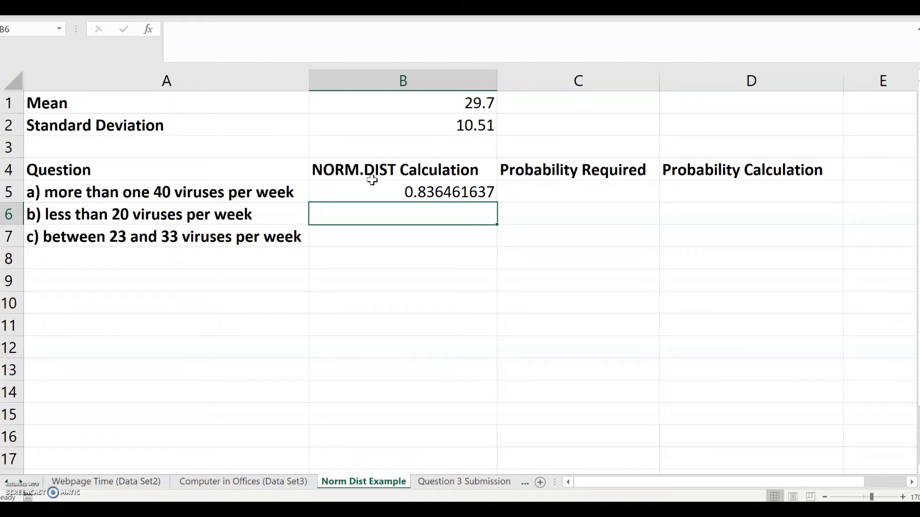
Step: Enter "greater than" in C5 as the probability required for question a
{"action": "left_click", "coordinate": [565, 192]}
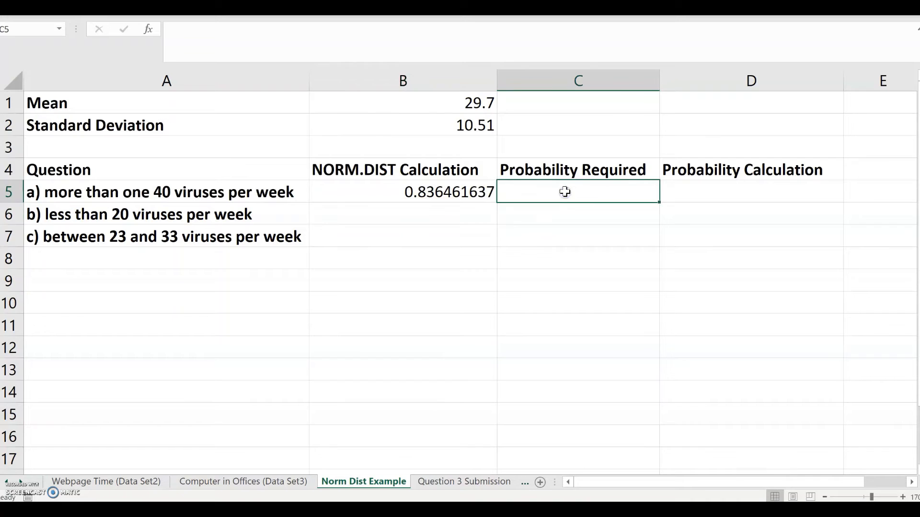
{"action": "type", "text": "greater "}
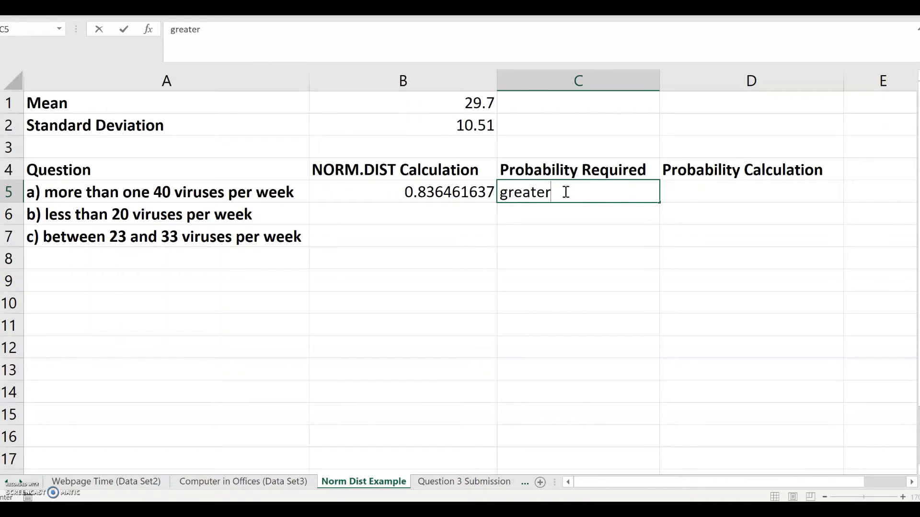
{"action": "type", "text": "than"}
Step: Calculate the probability for question a in D5 with the formula =1-B5
{"action": "left_click", "coordinate": [682, 185]}
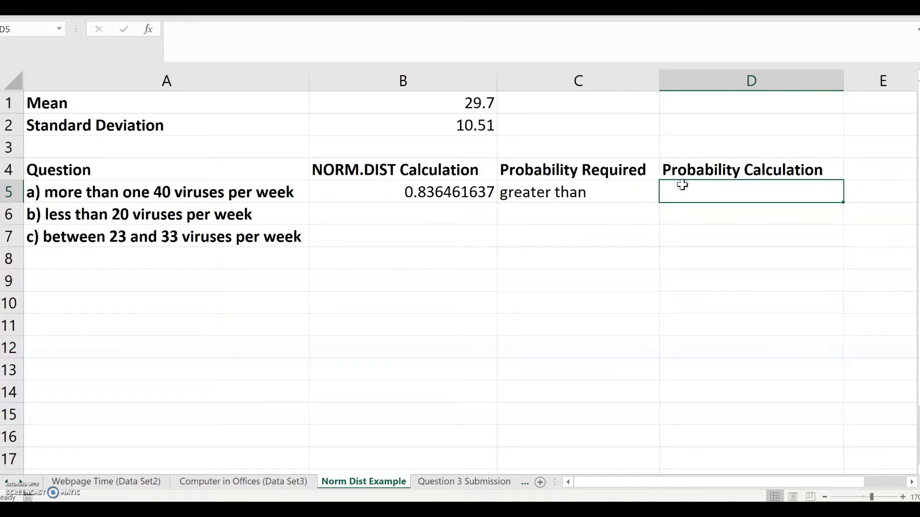
{"action": "type", "text": "=1-"}
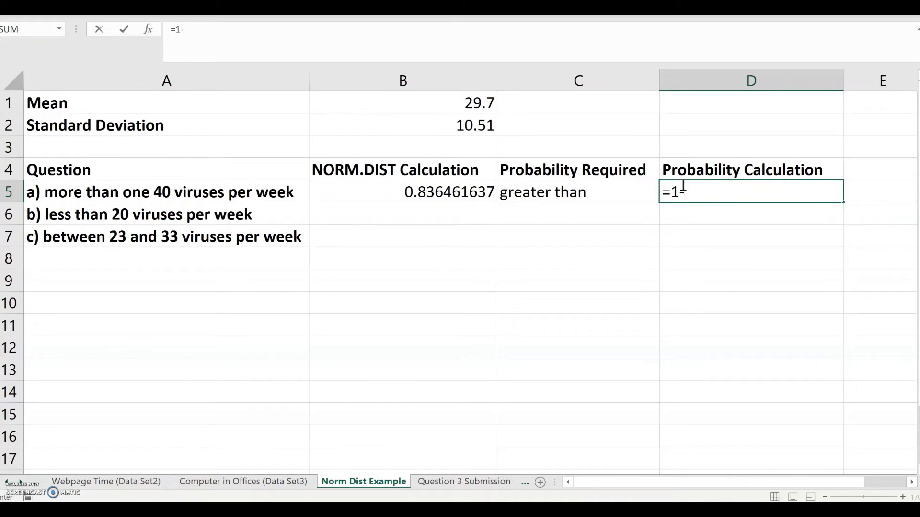
{"action": "left_click", "coordinate": [492, 191]}
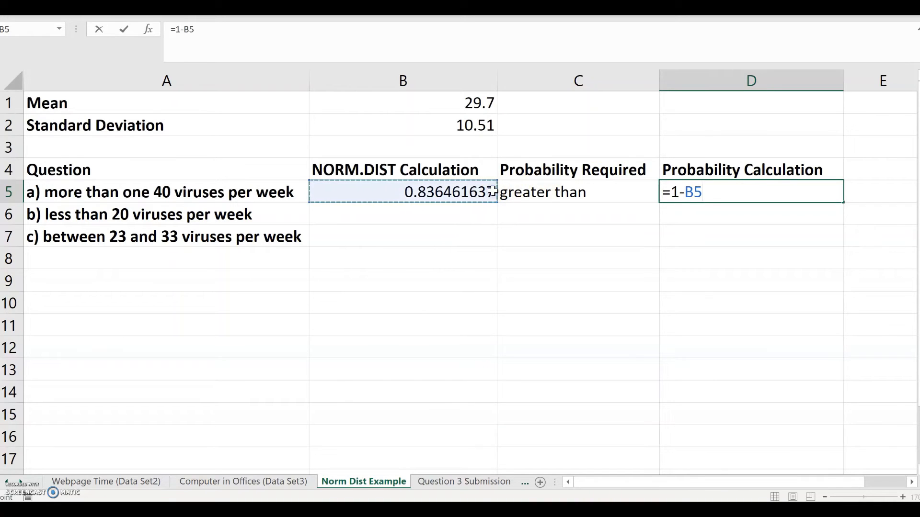
{"action": "key", "text": "Return"}
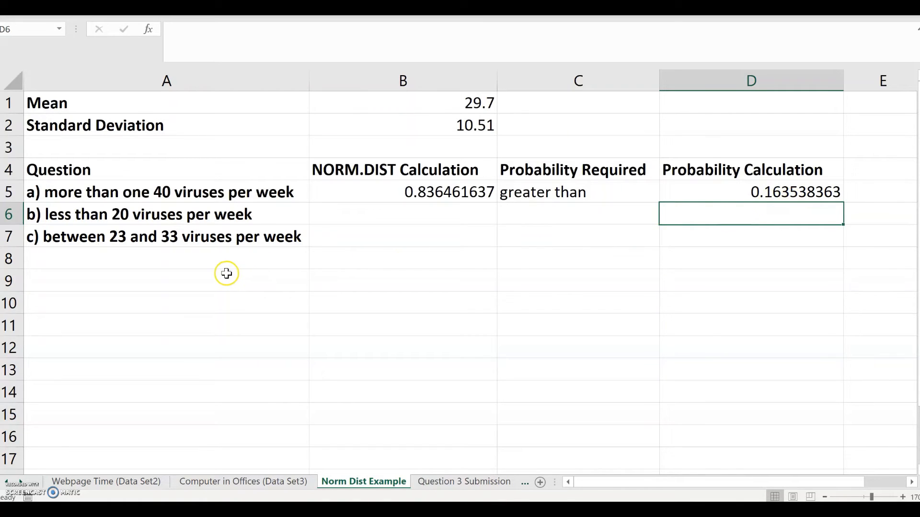
Step: Format A9:D12 as a statement box with yellow fill and outside borders, merged and centred into one cell
{"action": "left_click_drag", "start_coordinate": [150, 279], "coordinate": [772, 341]}
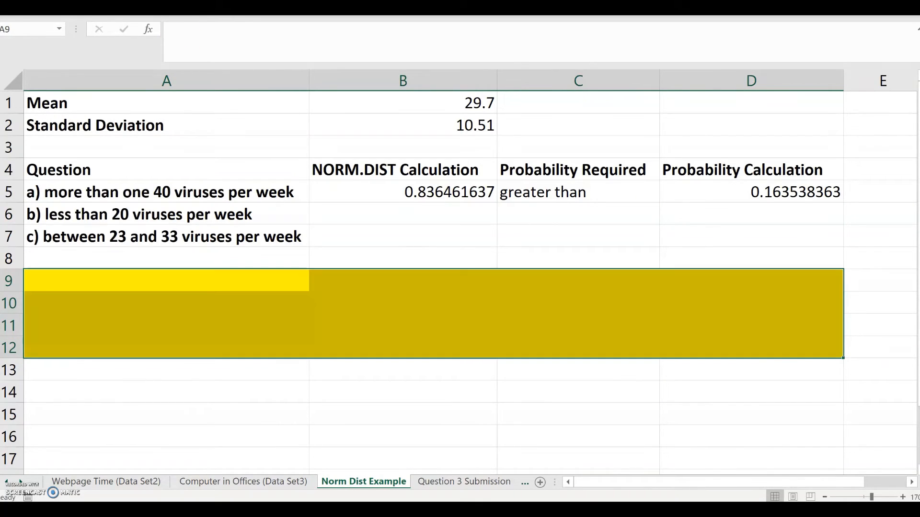
{"action": "left_click", "coordinate": [181, 15]}
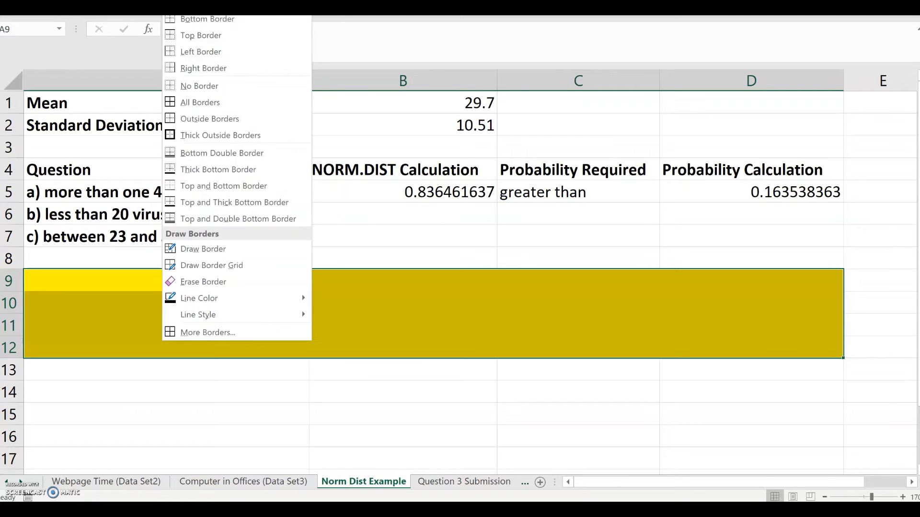
{"action": "left_click", "coordinate": [199, 120]}
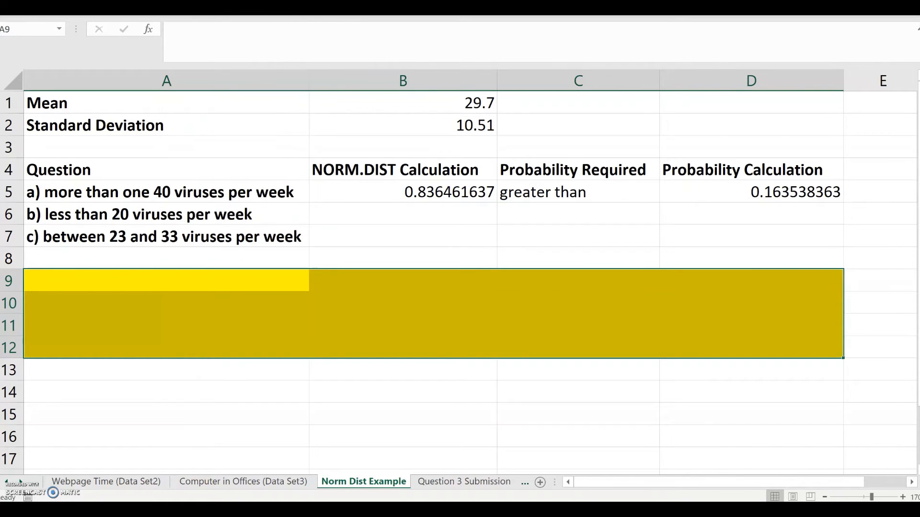
{"action": "left_click", "coordinate": [360, 15]}
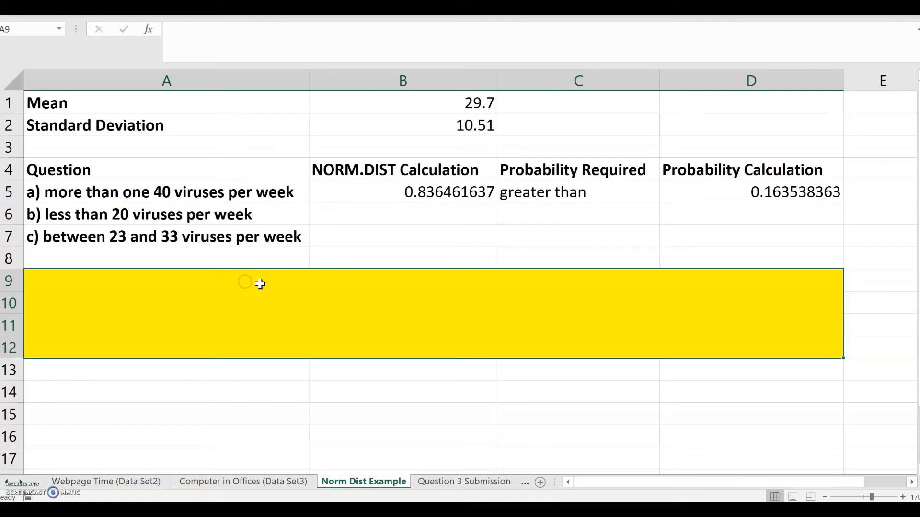
Step: Begin the text in the merged yellow box with "Statement: The probability of"
{"action": "type", "text": "Stat"}
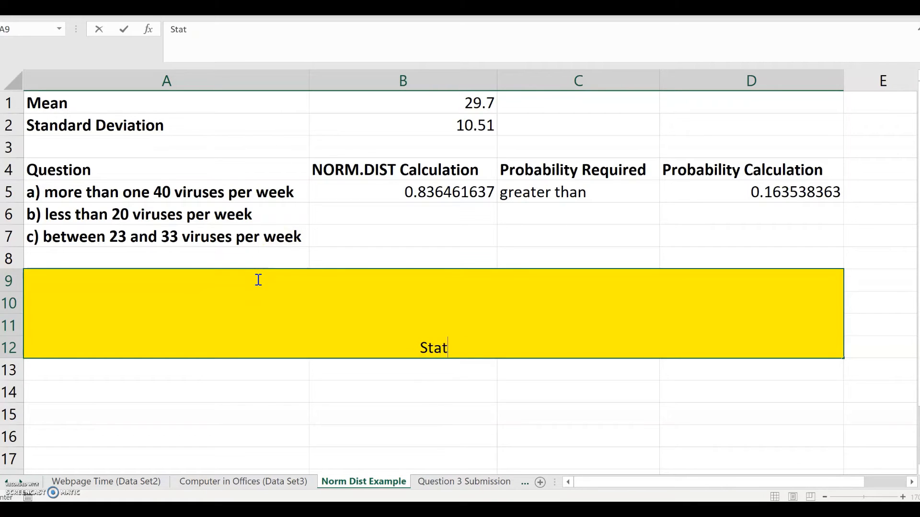
{"action": "type", "text": "ement: "}
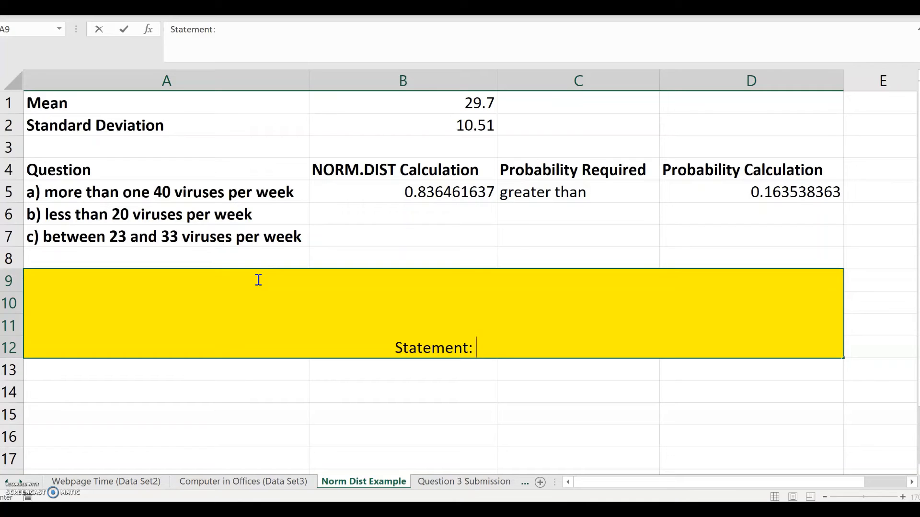
{"action": "type", "text": "The probabili"}
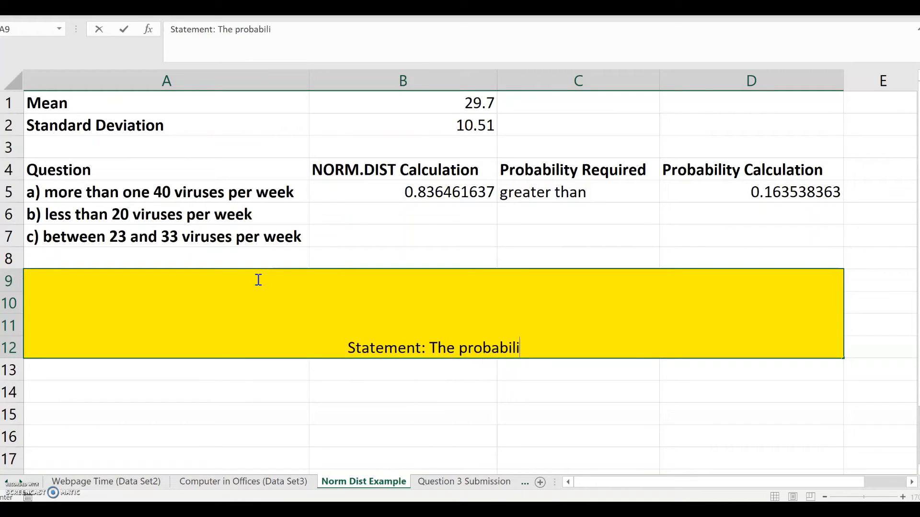
{"action": "type", "text": "ty of ha"}
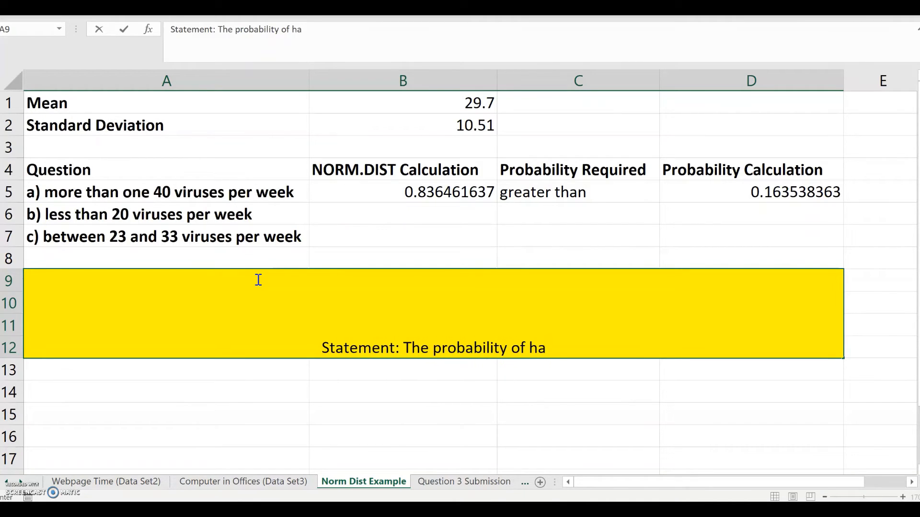
{"action": "key", "text": "BackSpace"}
{"action": "key", "text": "BackSpace"}
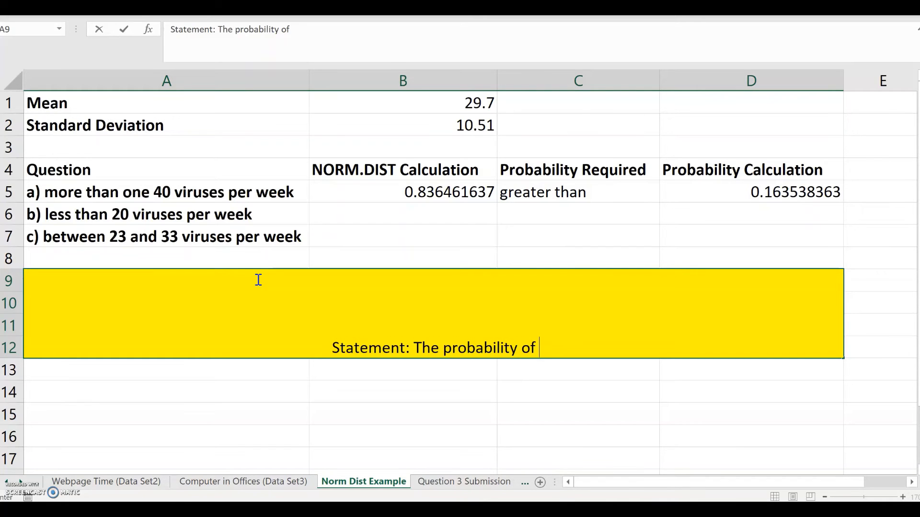
Step: Check the wording of question a in the Word lab instructions, and return to the Excel workbook
{"action": "key", "text": "alt+Tab"}
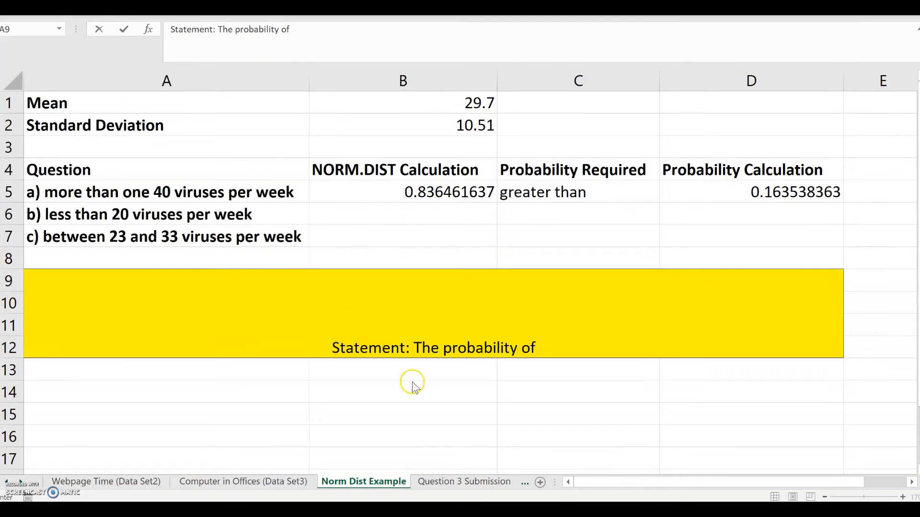
{"action": "key", "text": "alt+Tab"}
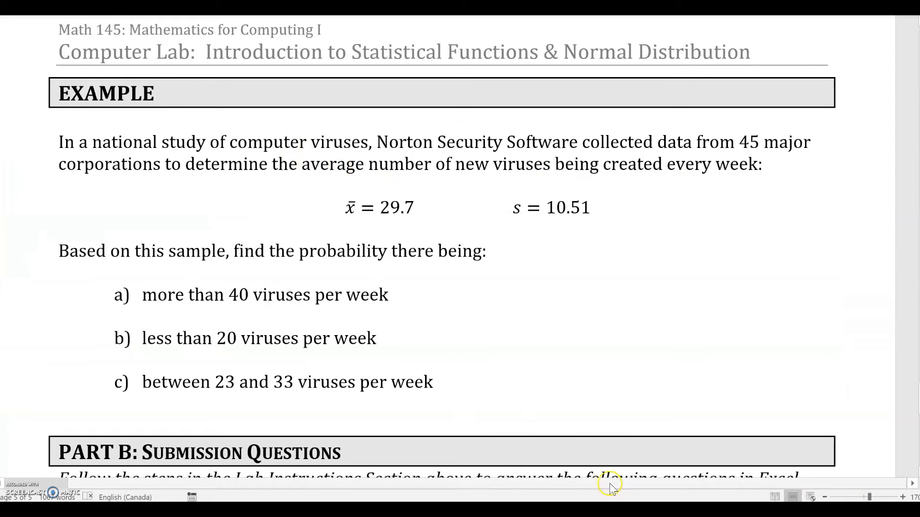
{"action": "left_click", "coordinate": [617, 509]}
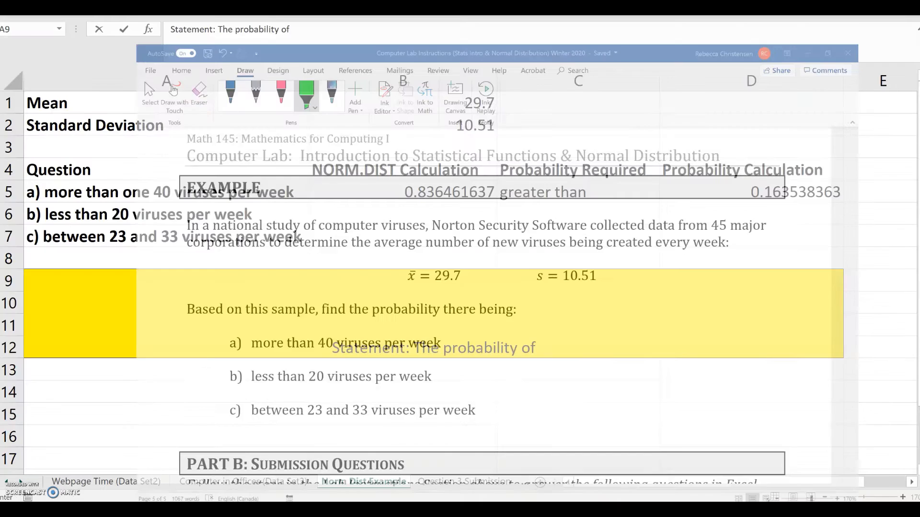
Step: Complete the statement in the yellow box with "there being more than 40 viruses per week os 0.1635"
{"action": "type", "text": "there be"}
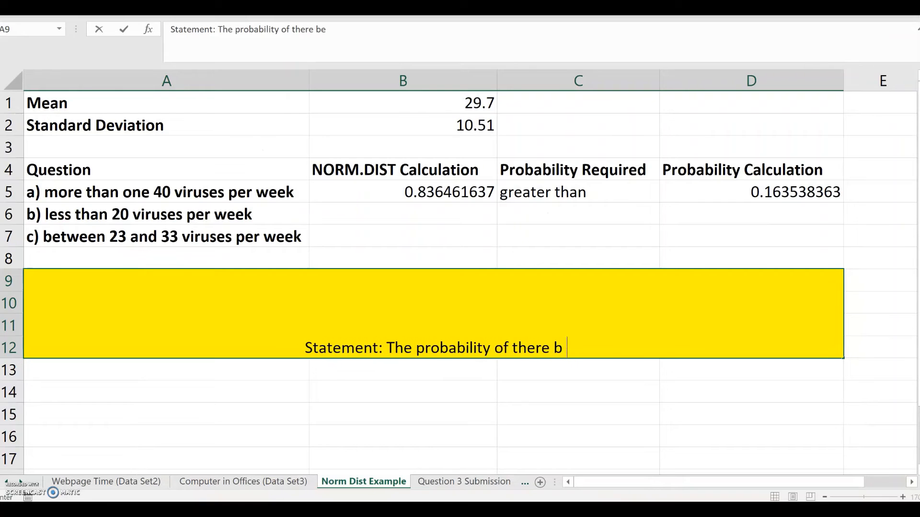
{"action": "type", "text": "ing more than "}
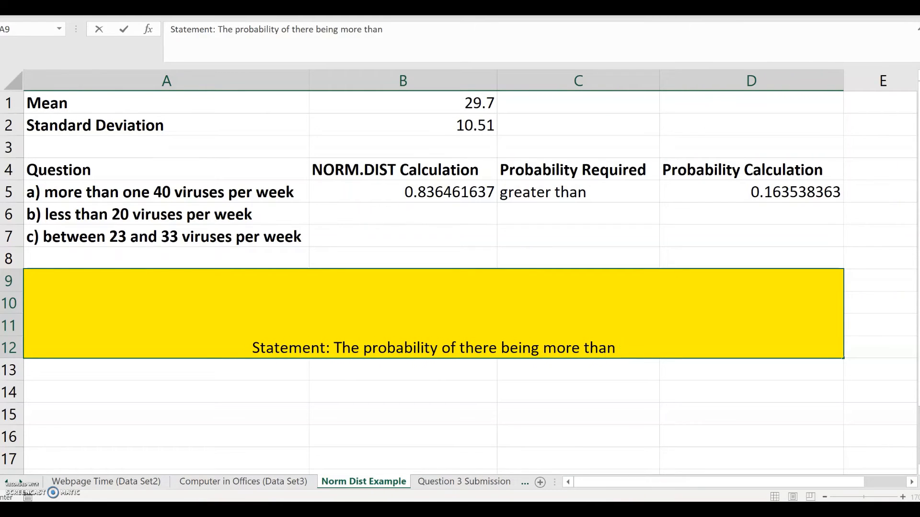
{"action": "type", "text": "40 vir"}
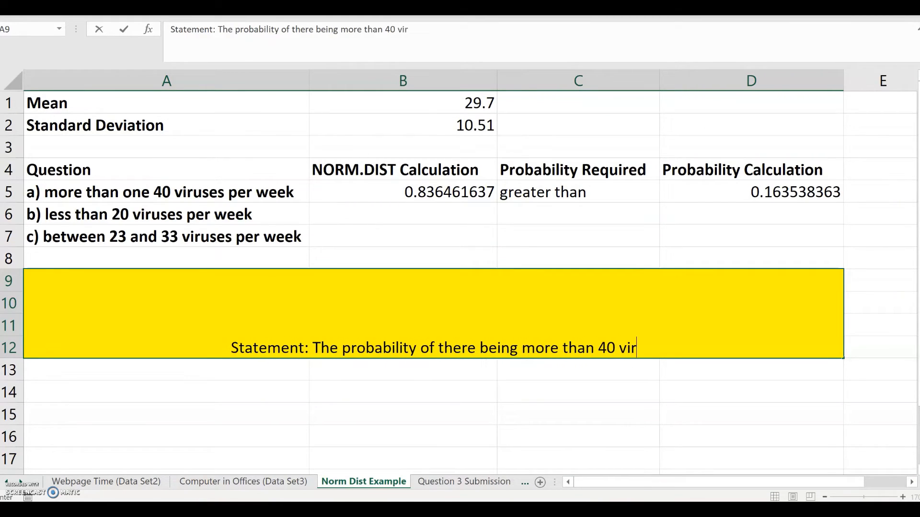
{"action": "type", "text": "uses per "}
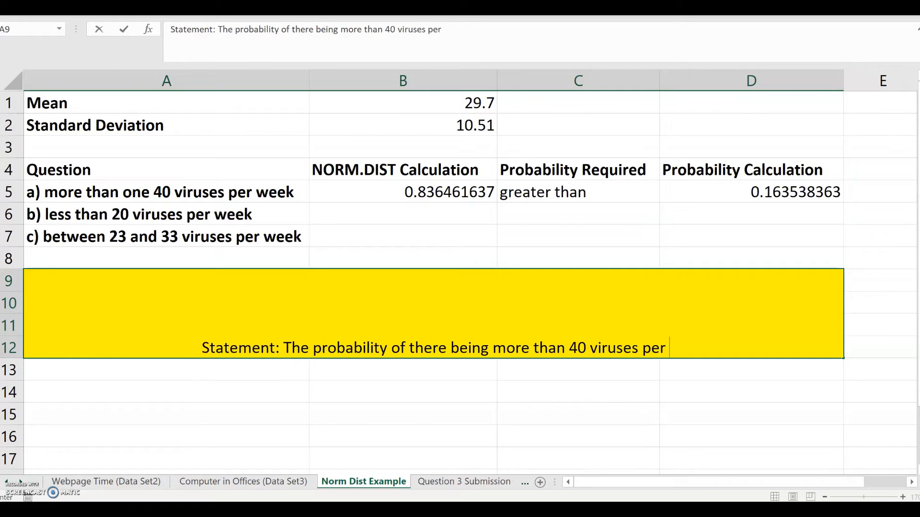
{"action": "type", "text": "week os"}
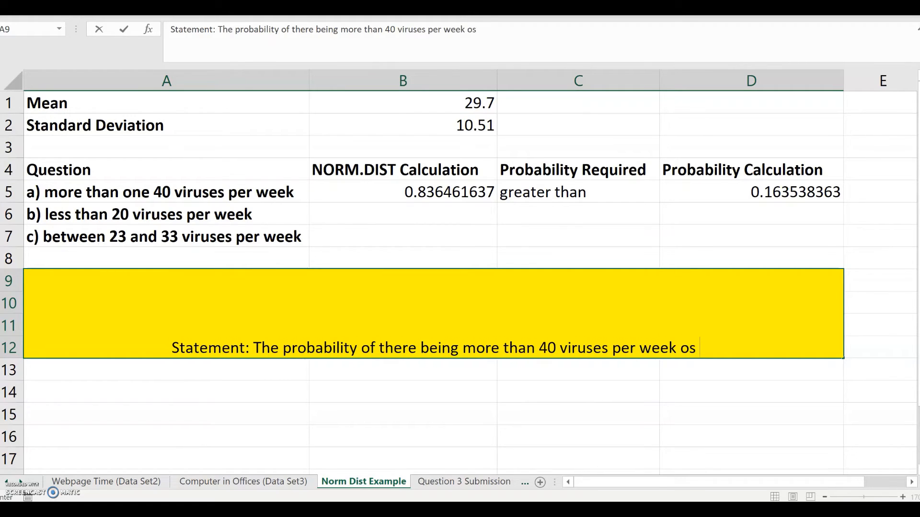
{"action": "type", "text": " 0."}
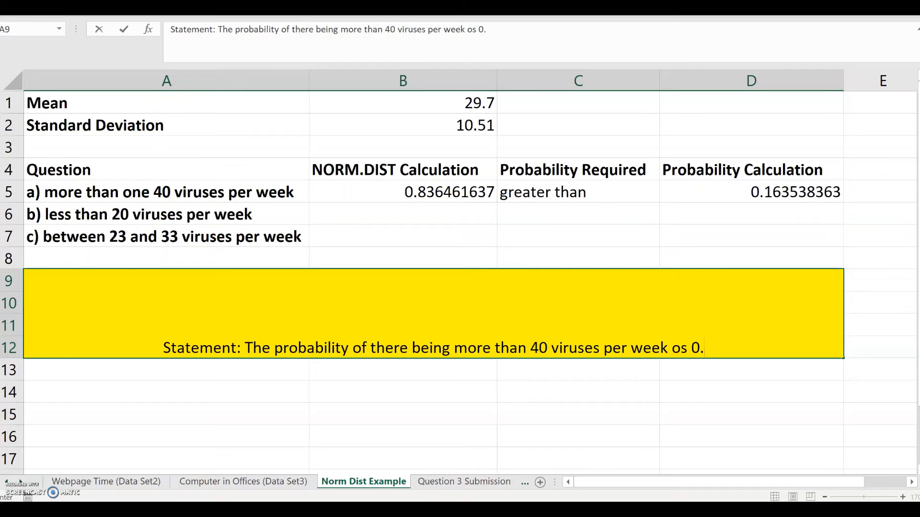
{"action": "type", "text": "16"}
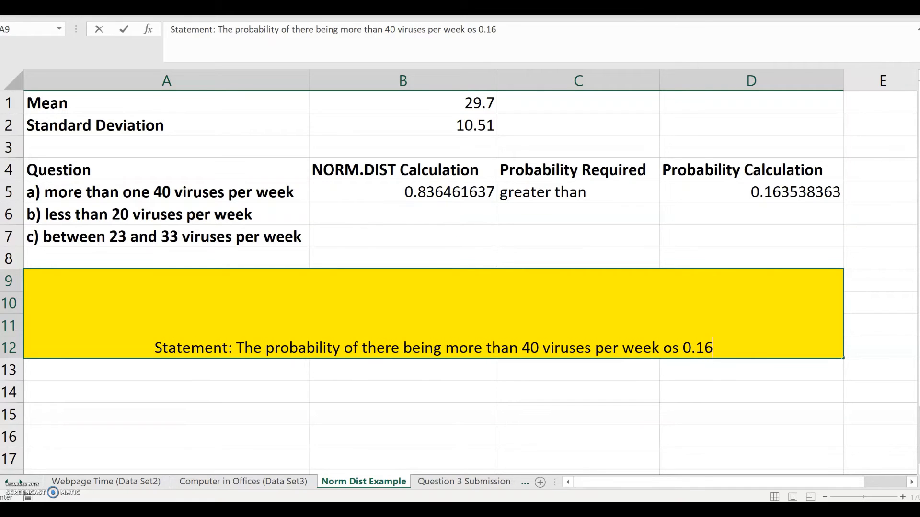
{"action": "type", "text": "35"}
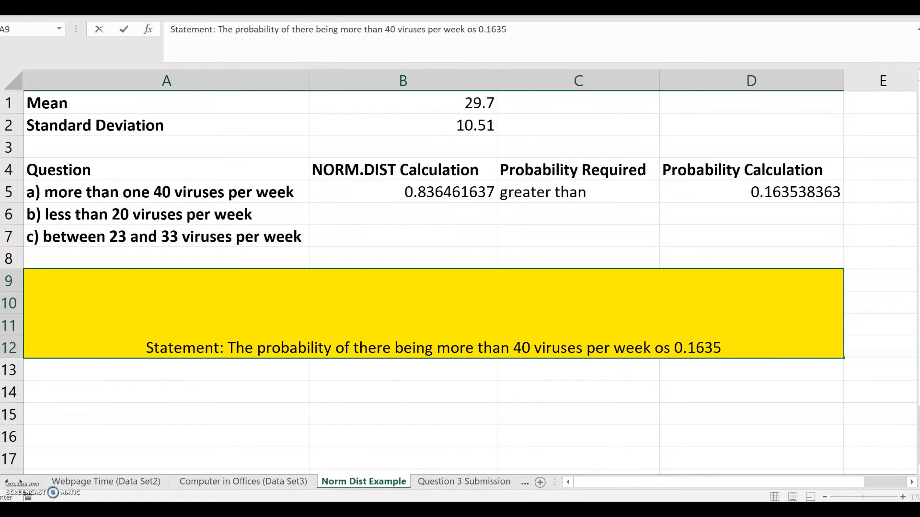
{"action": "left_click", "coordinate": [636, 386]}
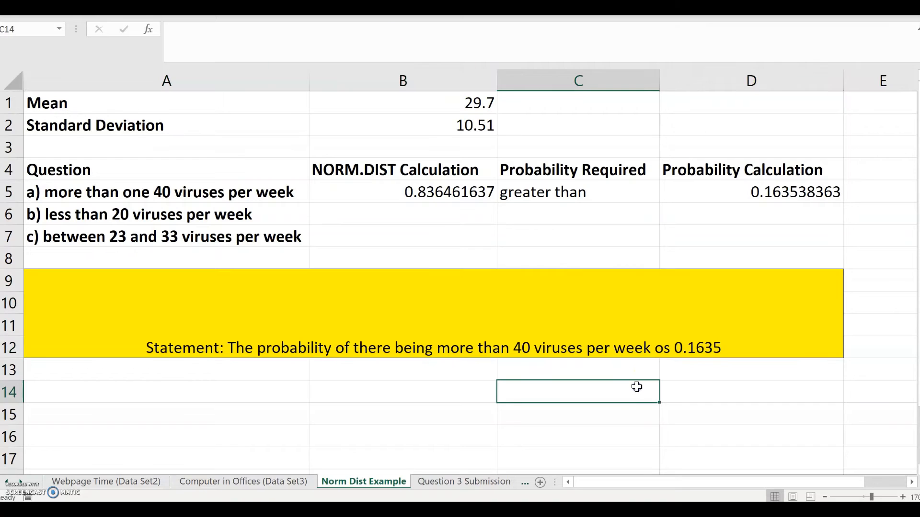
Step: Format the question a probability in D5 as a Number with 4 decimal places
{"action": "left_click", "coordinate": [797, 191]}
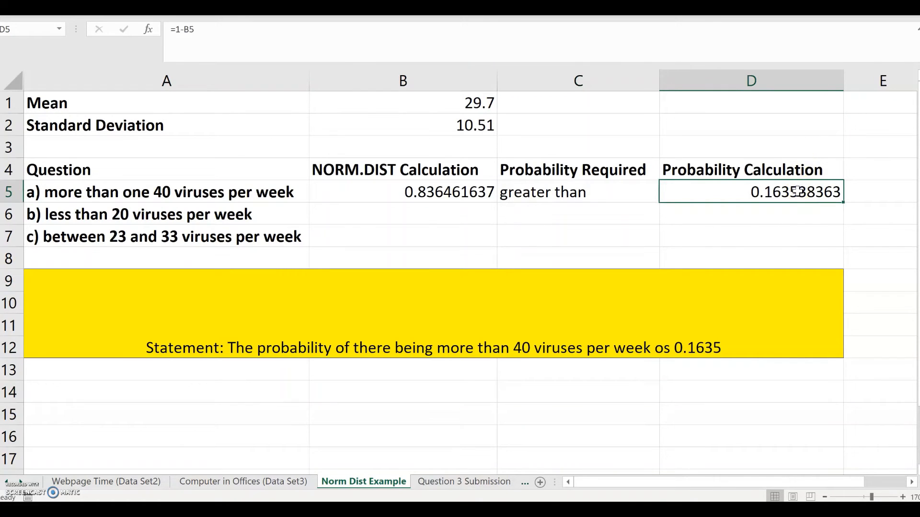
{"action": "right_click", "coordinate": [753, 190]}
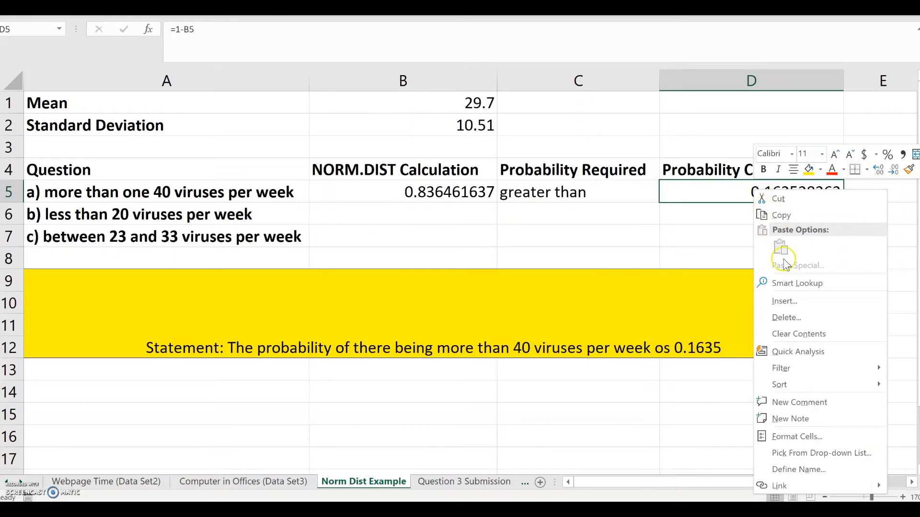
{"action": "left_click", "coordinate": [814, 436]}
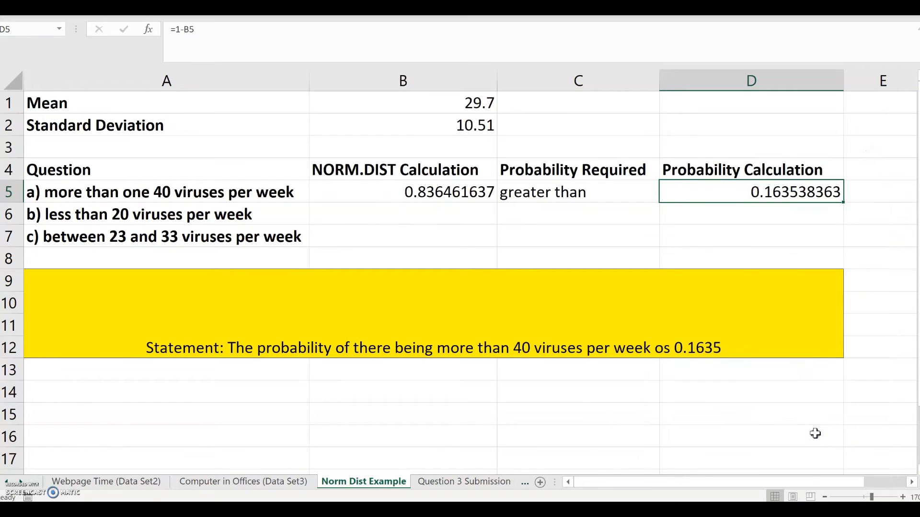
{"action": "left_click", "coordinate": [608, 202]}
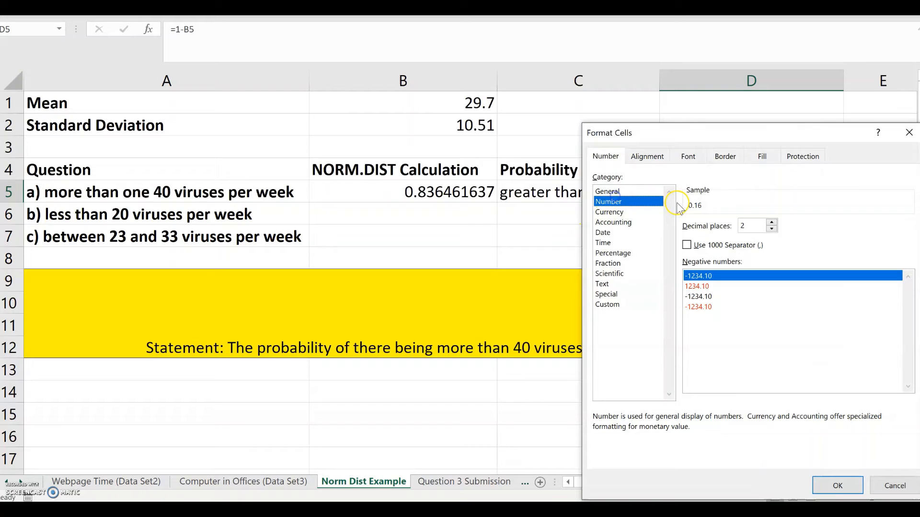
{"action": "left_click", "coordinate": [772, 223]}
{"action": "left_click", "coordinate": [772, 222]}
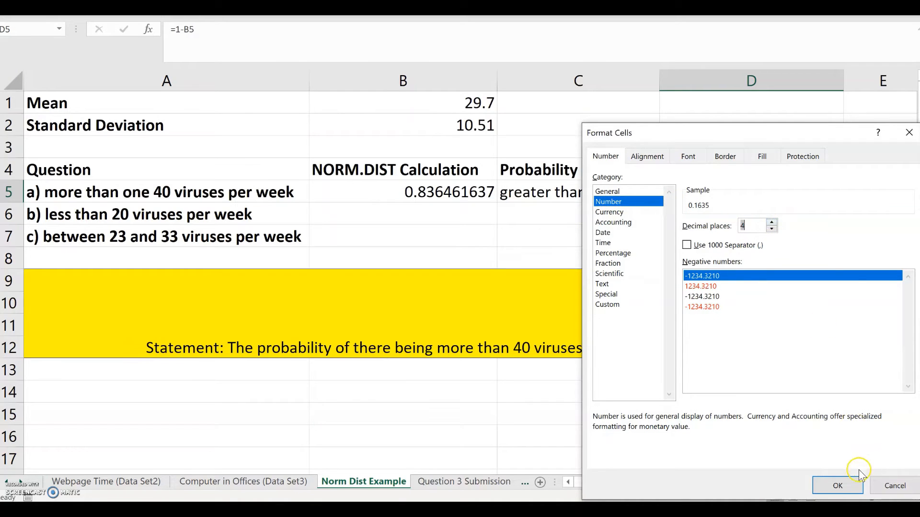
{"action": "left_click", "coordinate": [855, 488]}
{"action": "left_click", "coordinate": [688, 239]}
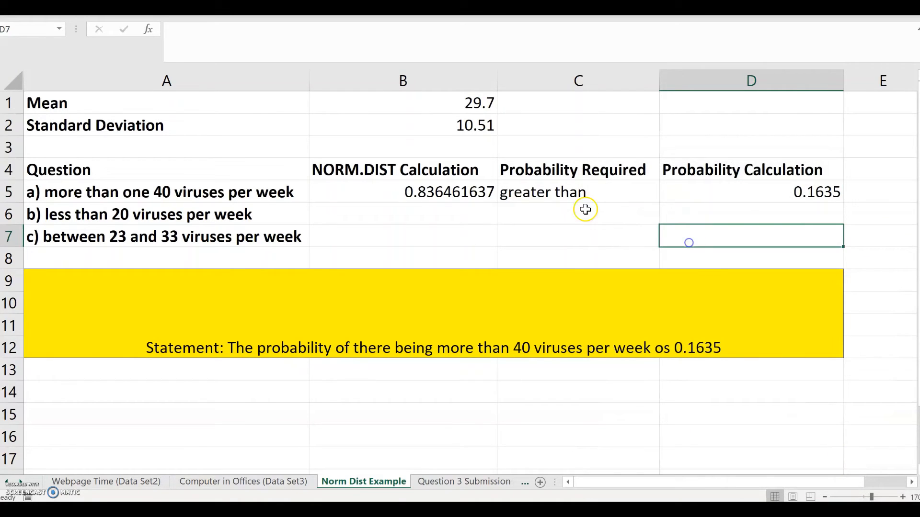
Step: Enter the formula =NORM.DIST(20,B1,B2,1) in B6 for question b
{"action": "left_click", "coordinate": [442, 209]}
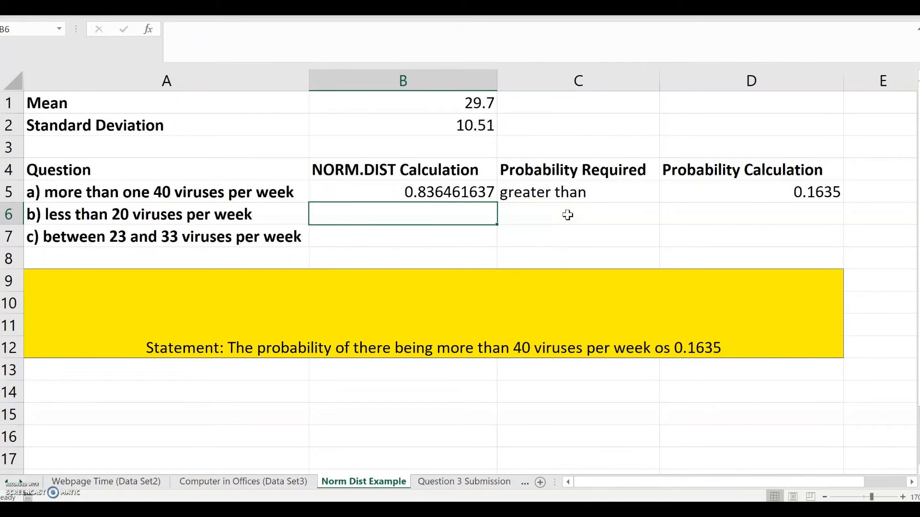
{"action": "type", "text": "=nor"}
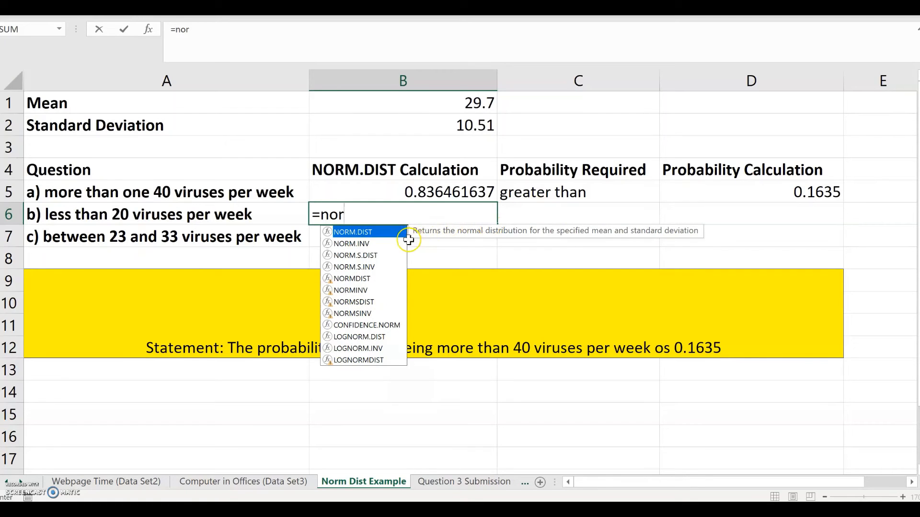
{"action": "double_click", "coordinate": [395, 231]}
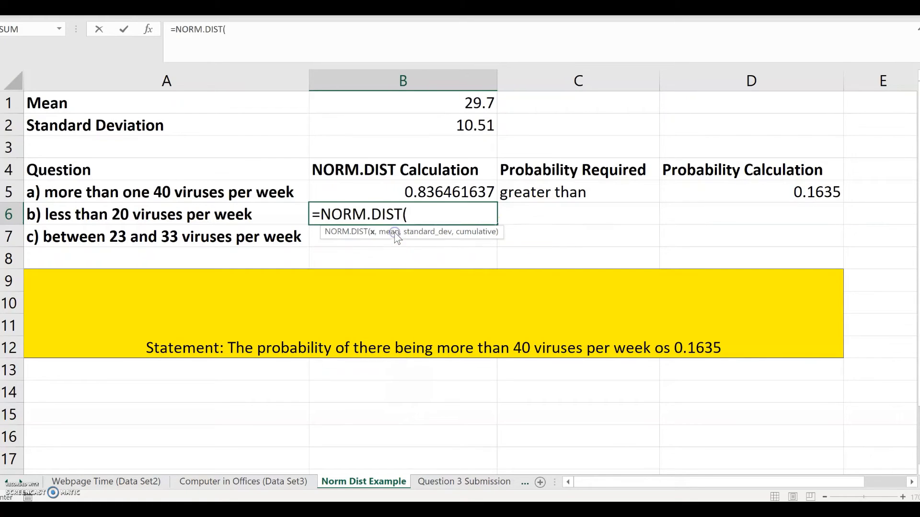
{"action": "type", "text": "20,"}
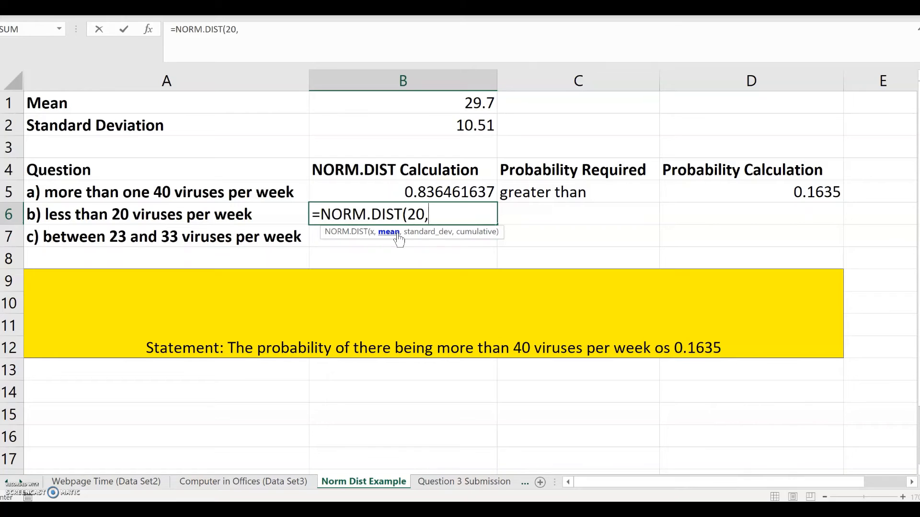
{"action": "left_click", "coordinate": [418, 106]}
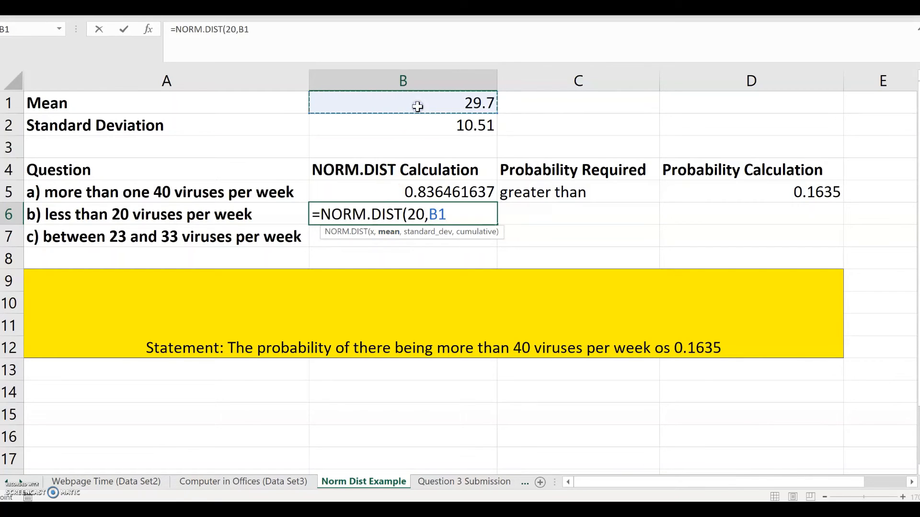
{"action": "type", "text": ","}
{"action": "left_click", "coordinate": [417, 124]}
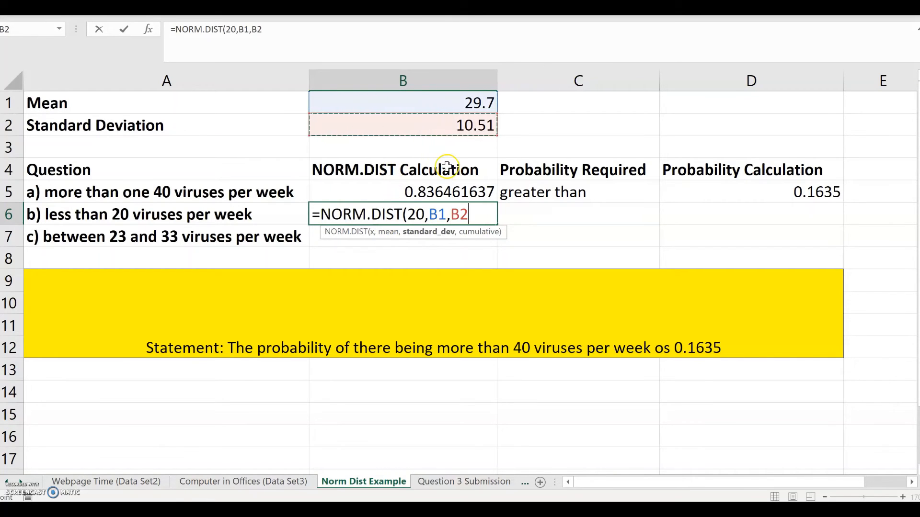
{"action": "type", "text": ",1)"}
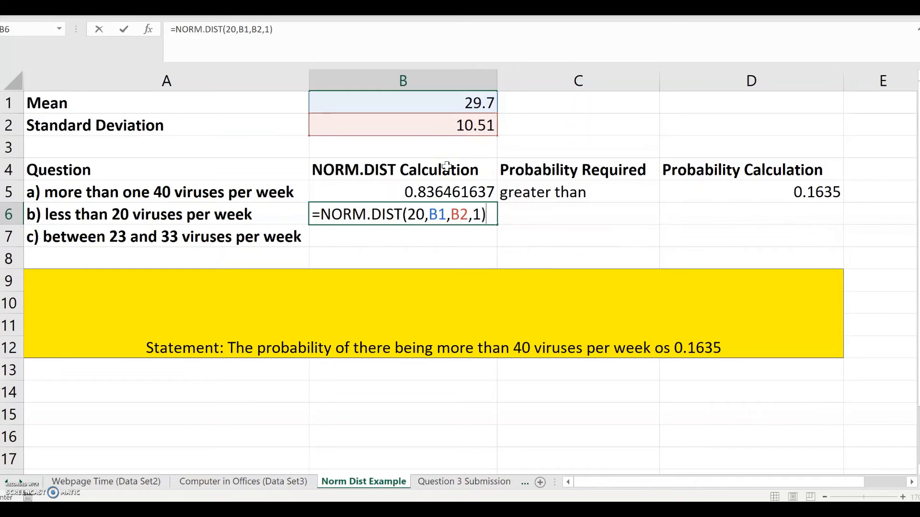
{"action": "key", "text": "Return"}
Step: Enter "less than" in C6 as the probability required for question b
{"action": "left_click", "coordinate": [531, 212]}
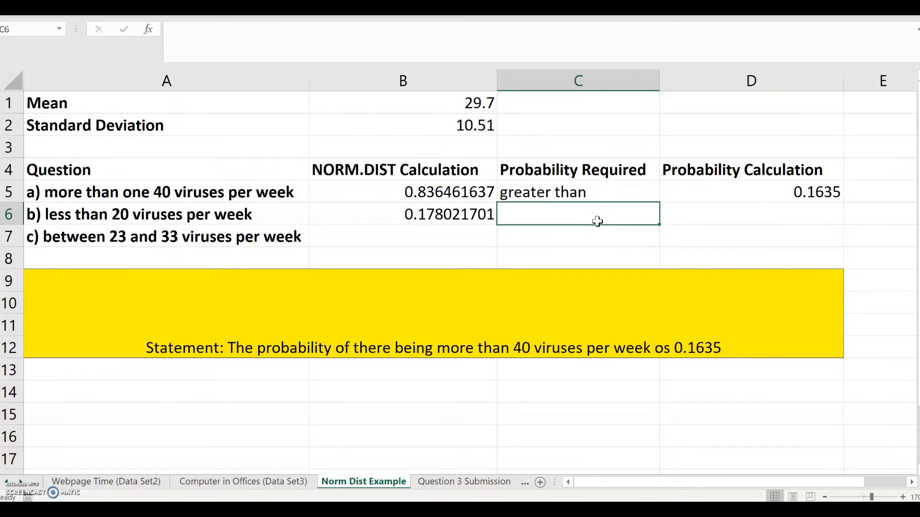
{"action": "type", "text": "l"}
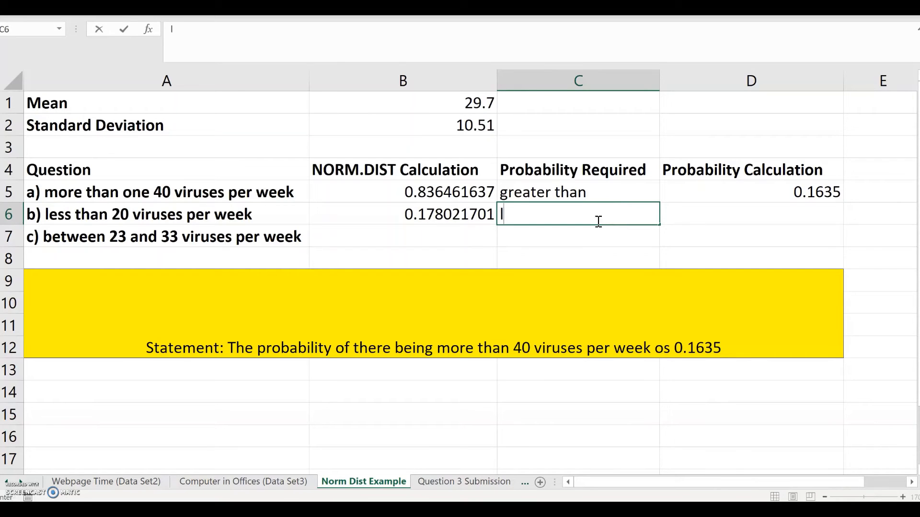
{"action": "type", "text": "ess than"}
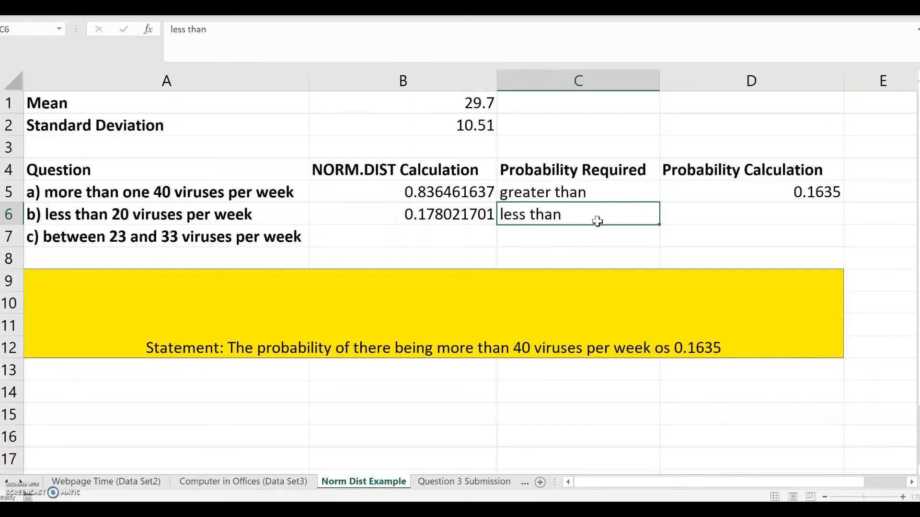
{"action": "key", "text": "Return"}
Step: Set the question b probability in D6 with the formula =B6
{"action": "left_click", "coordinate": [679, 218]}
{"action": "type", "text": "="}
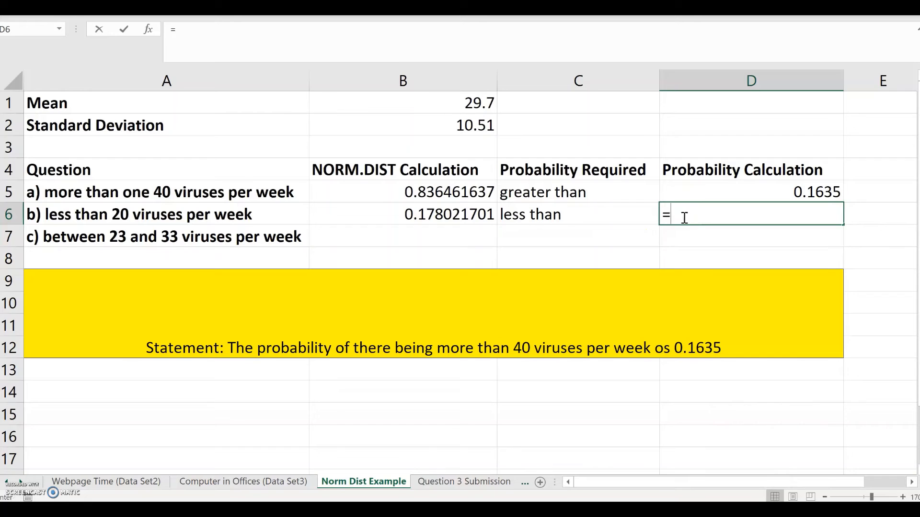
{"action": "left_click", "coordinate": [458, 212]}
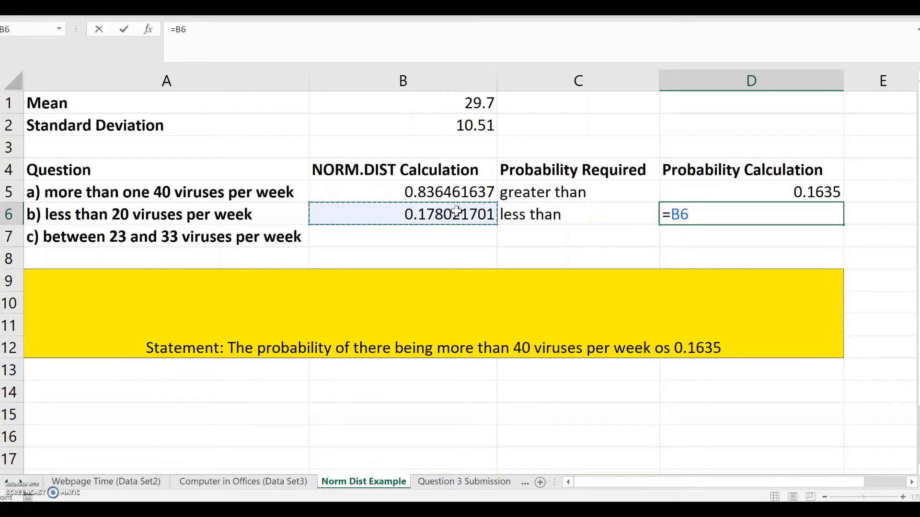
{"action": "key", "text": "Return"}
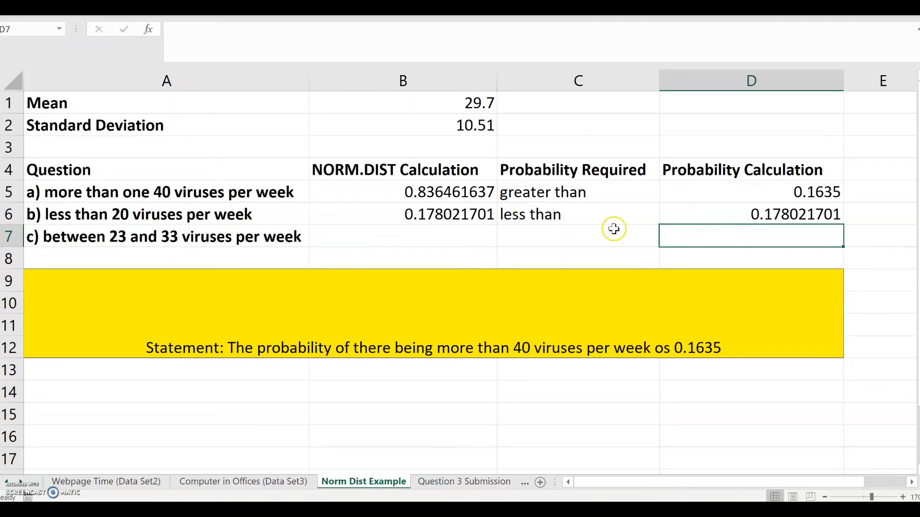
Step: Format the probability calculation cells D5:D7 as Number with 4 decimal places
{"action": "left_click_drag", "start_coordinate": [735, 188], "coordinate": [741, 232]}
{"action": "right_click", "coordinate": [742, 237]}
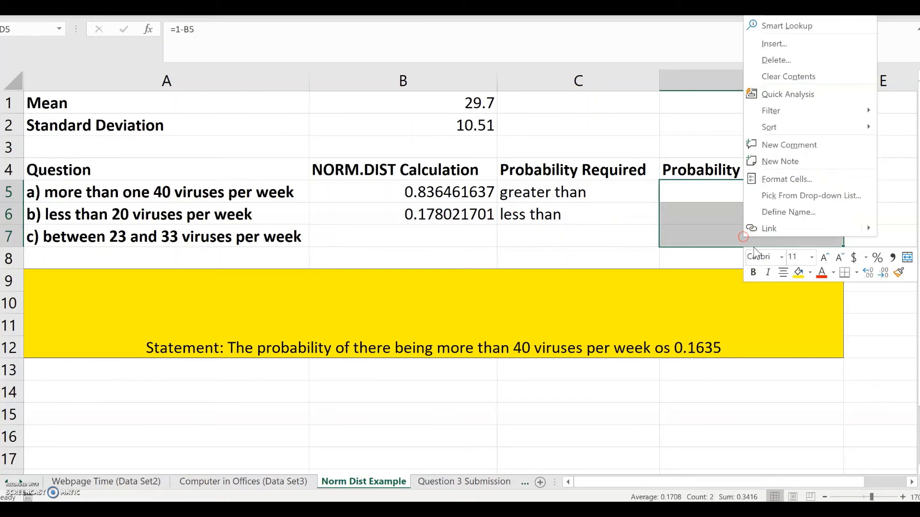
{"action": "left_click", "coordinate": [786, 179]}
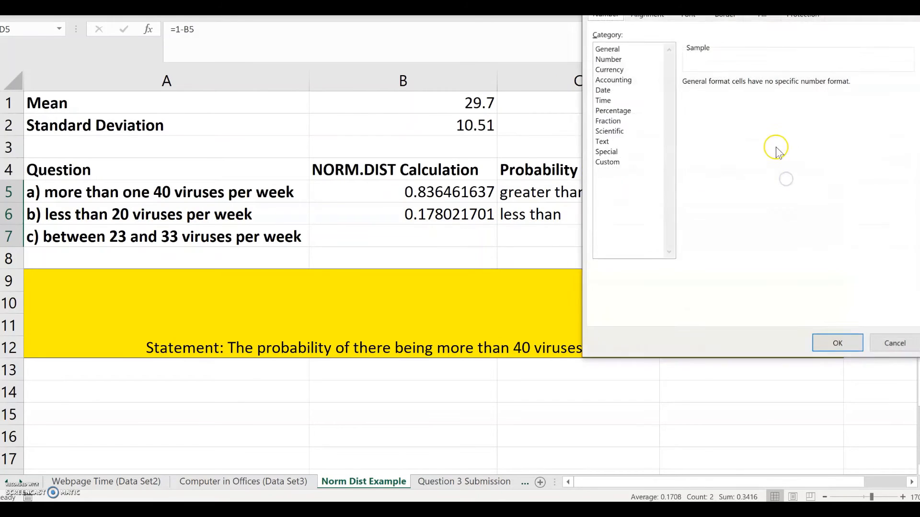
{"action": "left_click", "coordinate": [637, 59]}
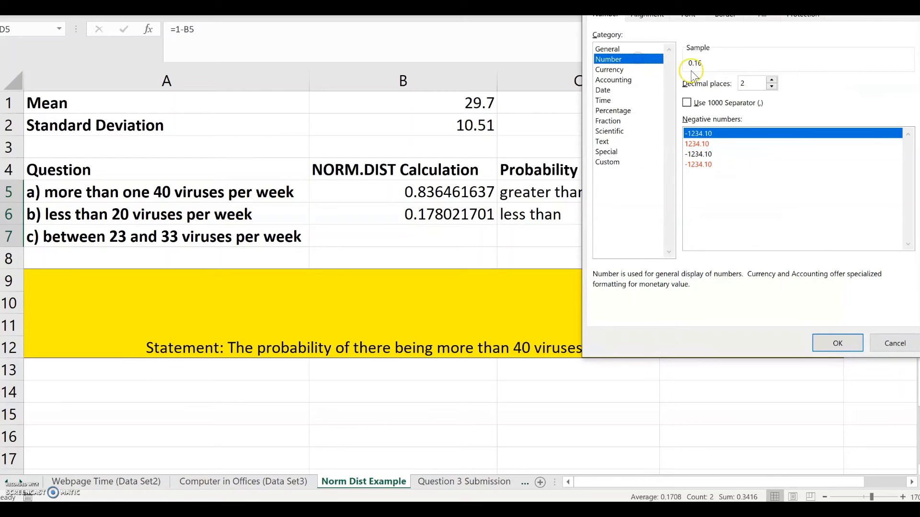
{"action": "left_click", "coordinate": [771, 80]}
{"action": "left_click", "coordinate": [771, 80]}
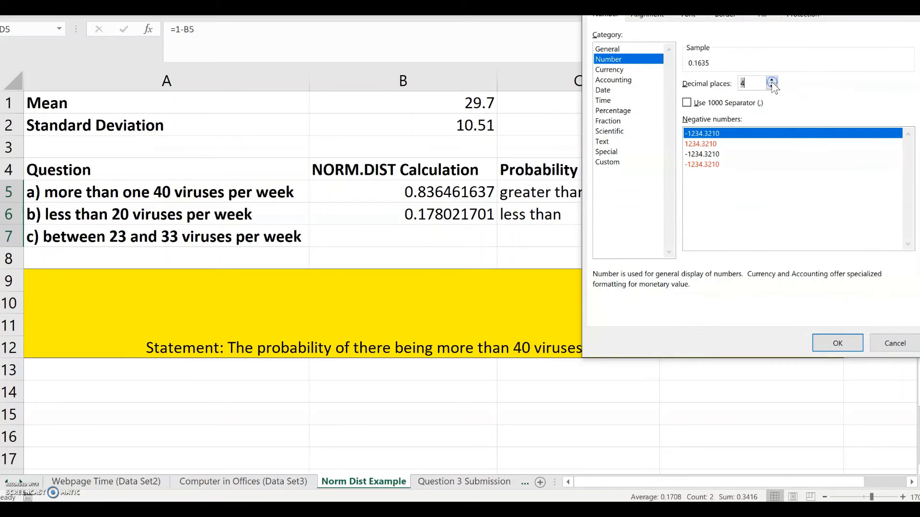
{"action": "left_click", "coordinate": [838, 343]}
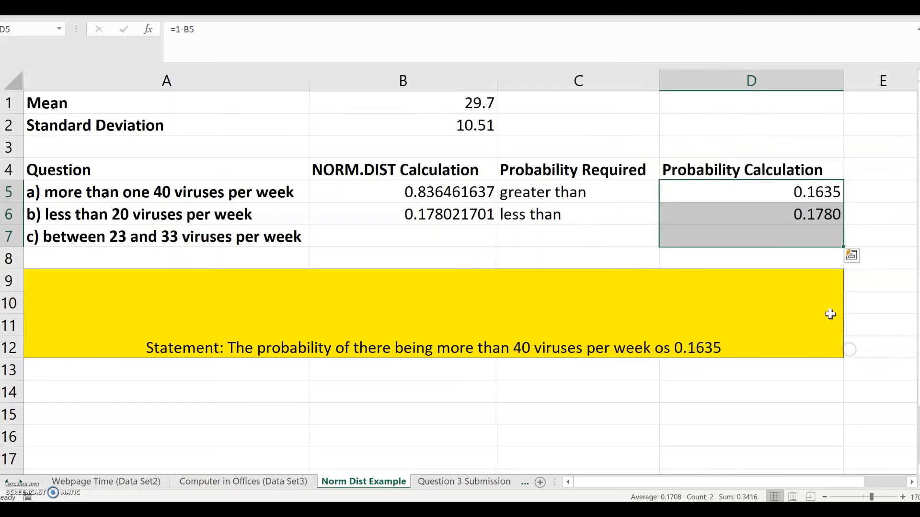
Step: Review the question b row: the NORM.DIST formula in B6, the required probability in C6 and the formula in D6
{"action": "left_click", "coordinate": [579, 235]}
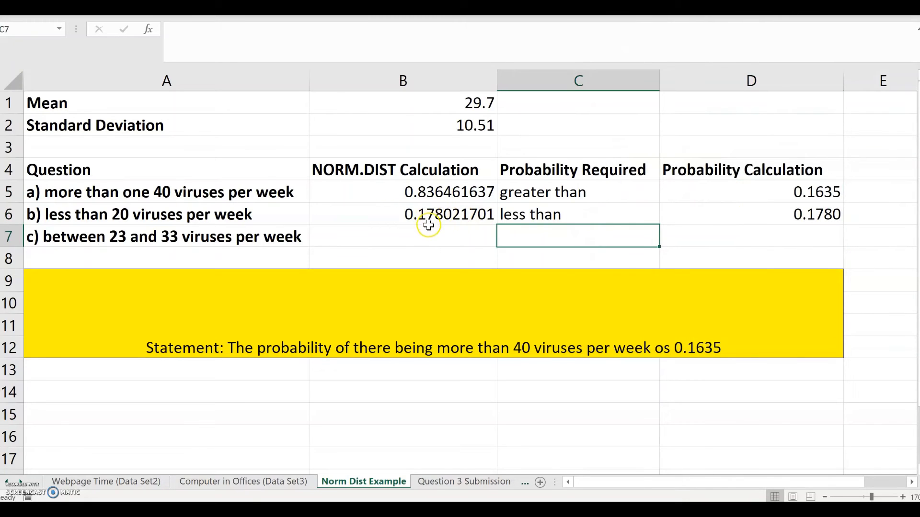
{"action": "left_click", "coordinate": [428, 226]}
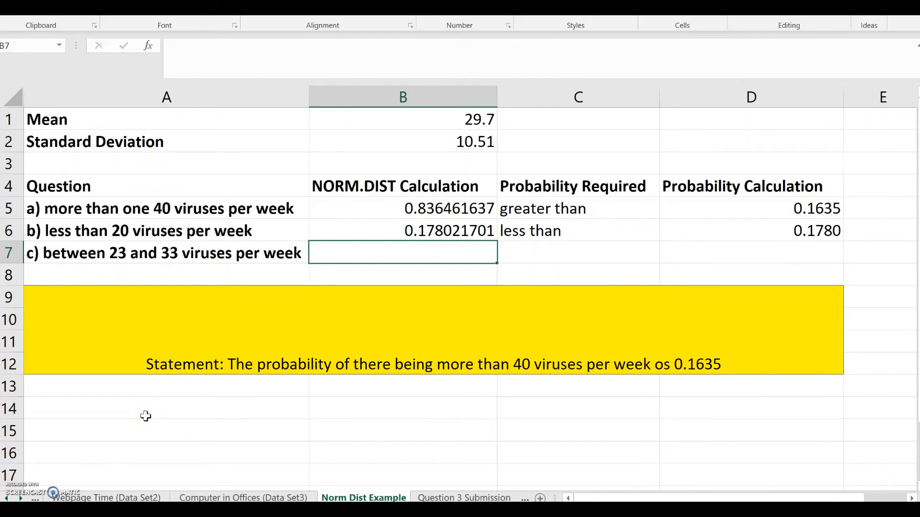
{"action": "left_click", "coordinate": [345, 230]}
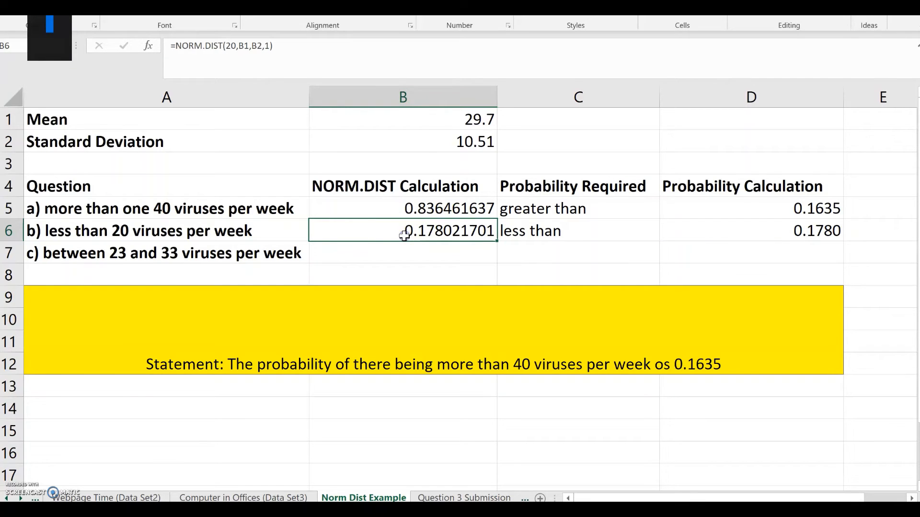
{"action": "double_click", "coordinate": [404, 234]}
{"action": "left_click", "coordinate": [417, 234]}
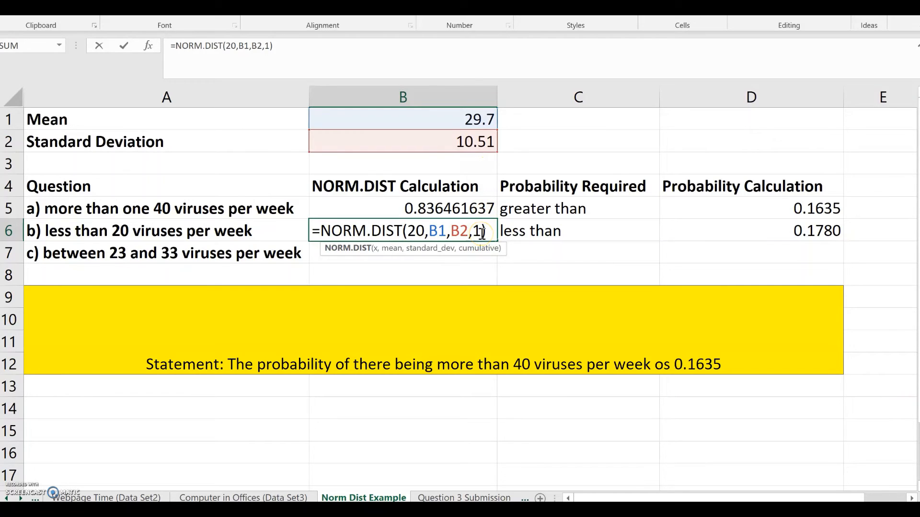
{"action": "left_click", "coordinate": [527, 233]}
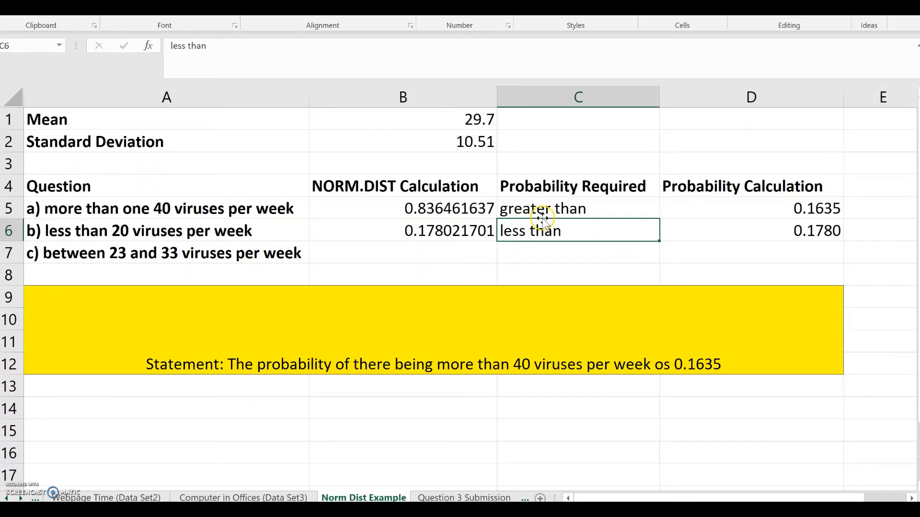
{"action": "left_click", "coordinate": [729, 235]}
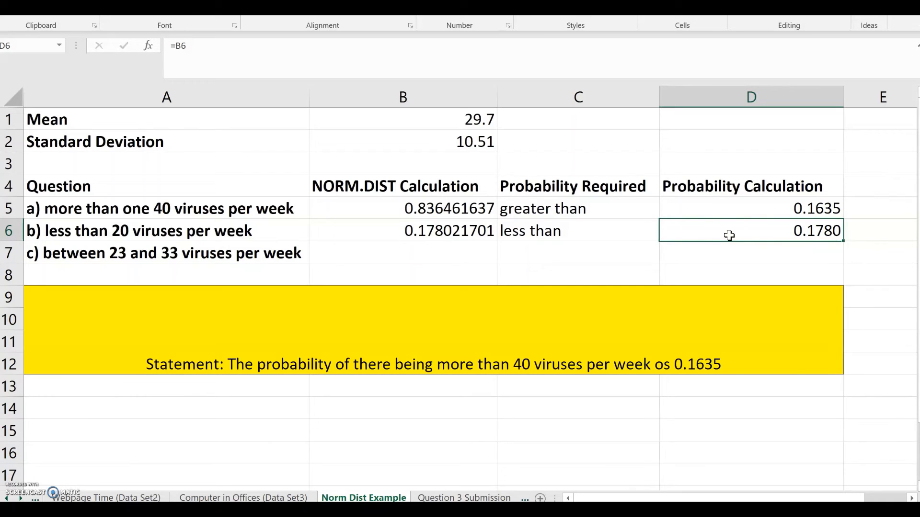
{"action": "double_click", "coordinate": [729, 235]}
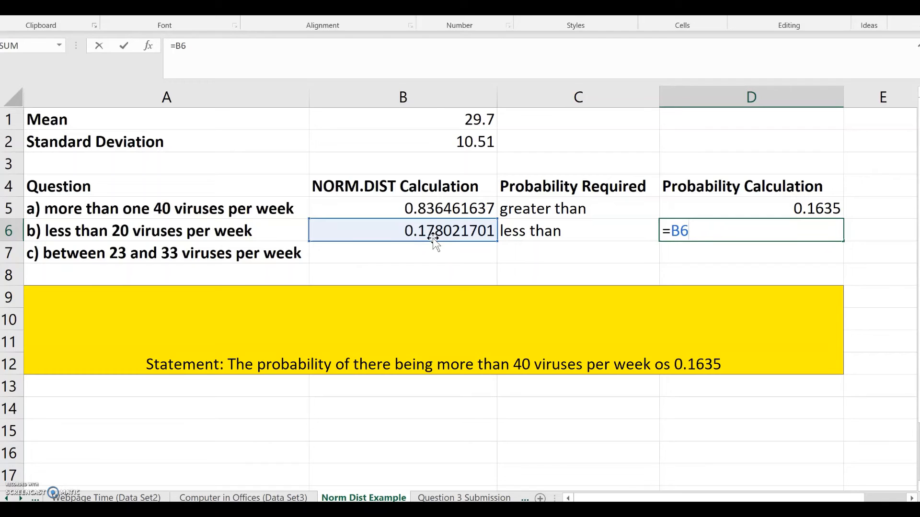
{"action": "key", "text": "Return"}
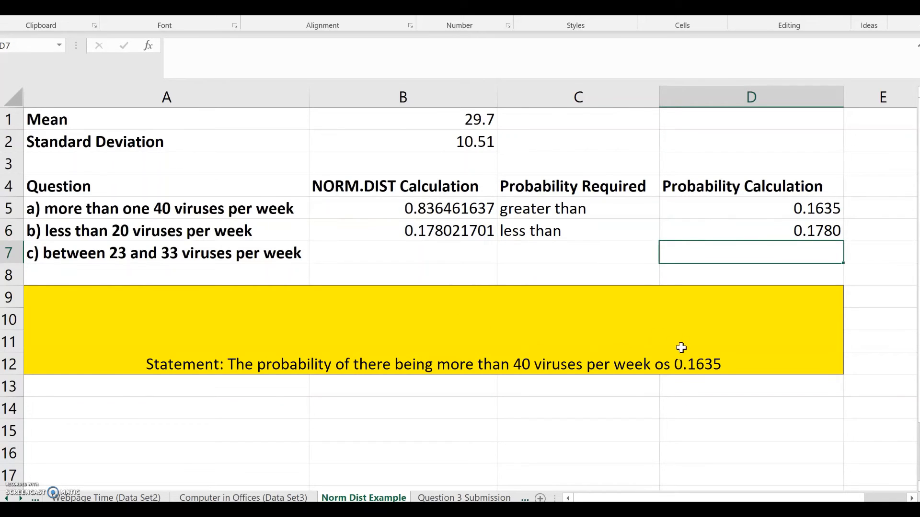
Step: Replace "os" with "of" before 0.1635 in the yellow statement cell A9
{"action": "double_click", "coordinate": [670, 365]}
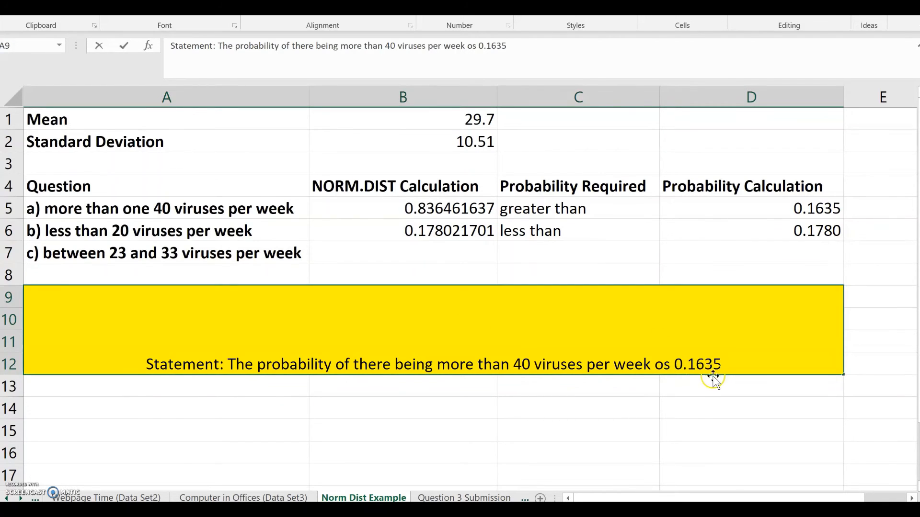
{"action": "key", "text": "BackSpace"}
{"action": "type", "text": "f"}
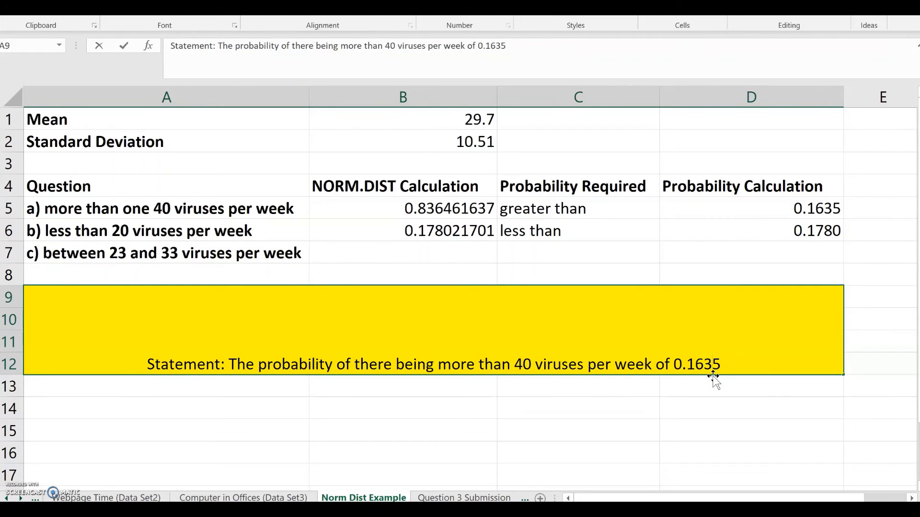
{"action": "key", "text": "Return"}
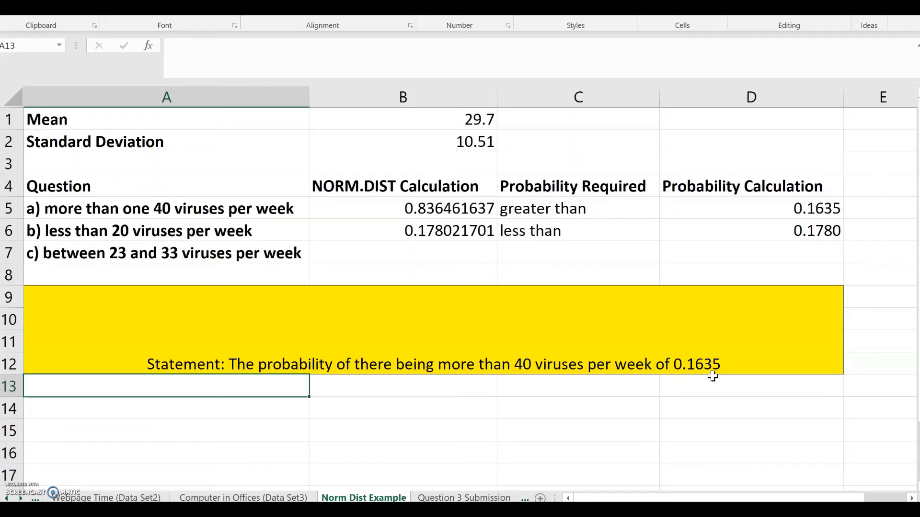
Step: Add a full stop to the statement in A9 and append "The probability of there being less than 20 viruses per week is 0.1780."
{"action": "double_click", "coordinate": [731, 368]}
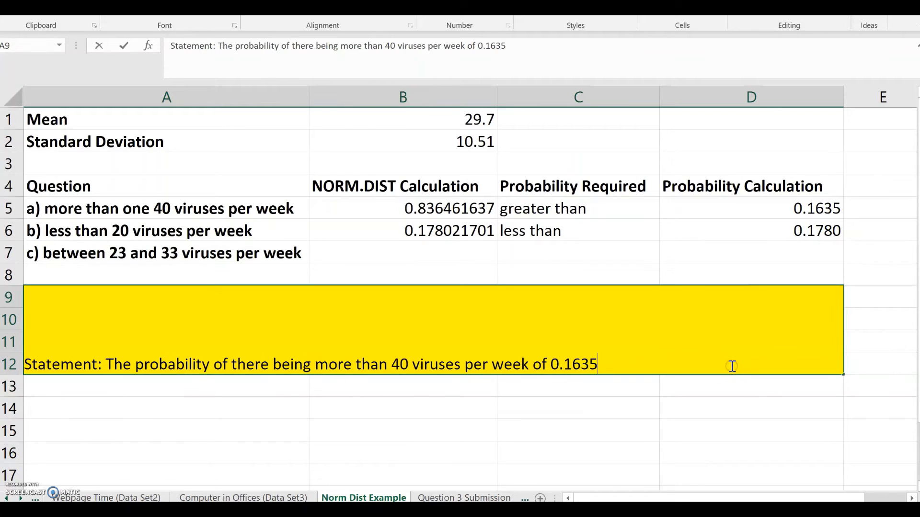
{"action": "key", "text": "shift+Return"}
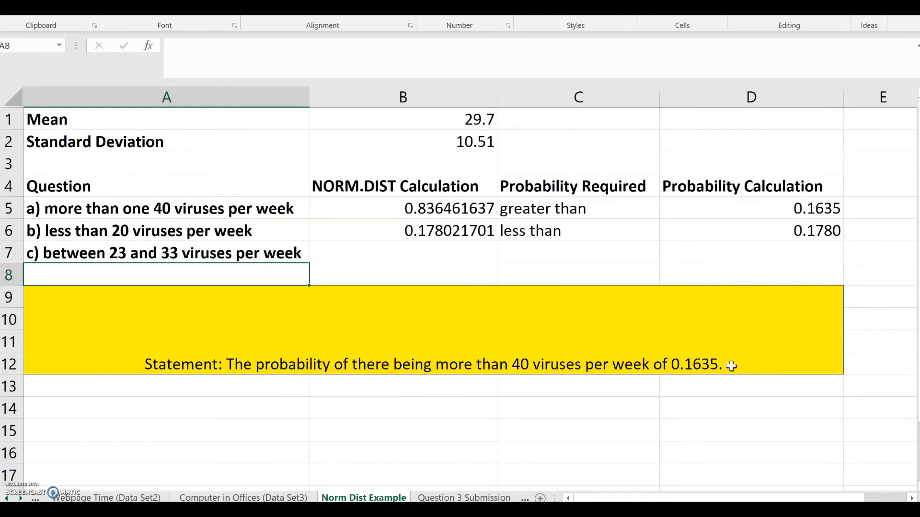
{"action": "double_click", "coordinate": [730, 366]}
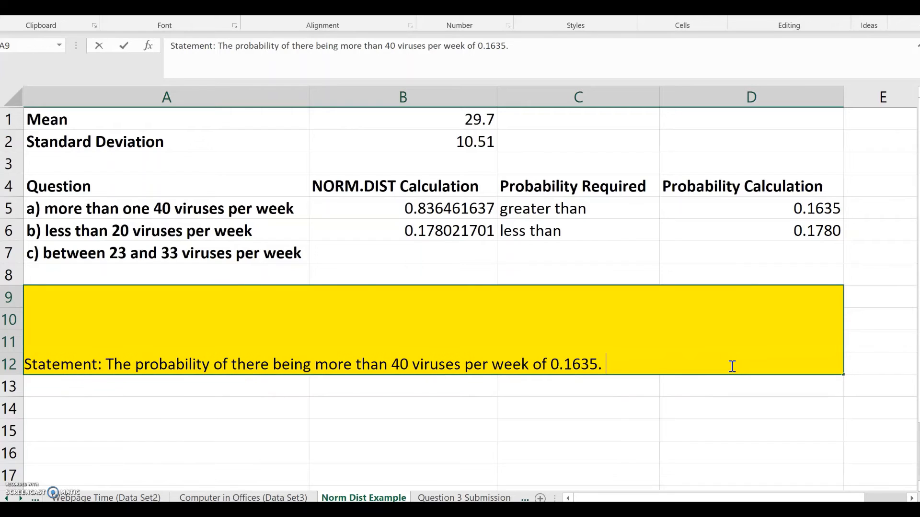
{"action": "type", "text": "The prob"}
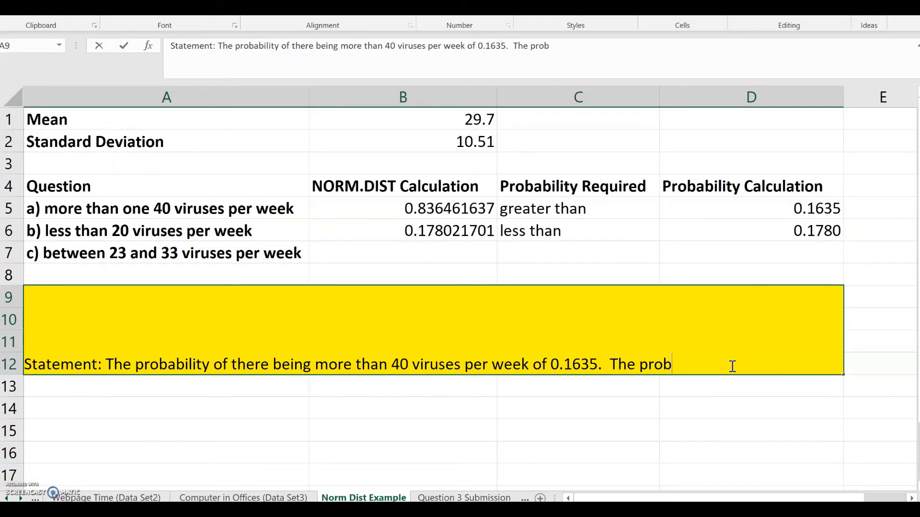
{"action": "type", "text": "ability of"}
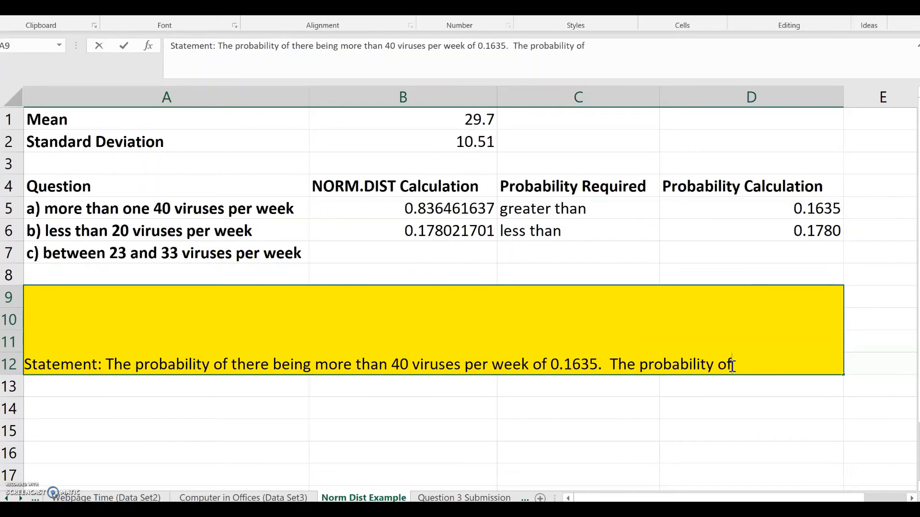
{"action": "type", "text": " there being m"}
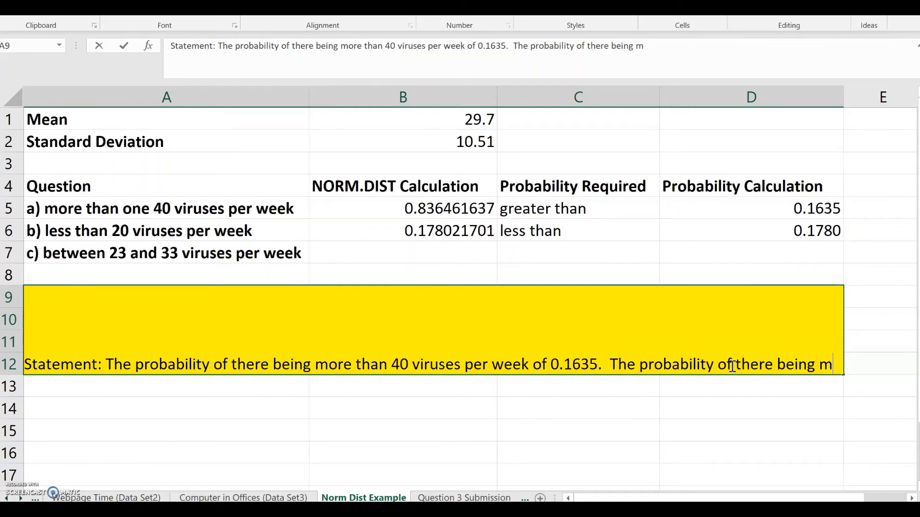
{"action": "type", "text": "or"}
{"action": "key", "text": "BackSpace"}
{"action": "key", "text": "BackSpace"}
{"action": "key", "text": "BackSpace"}
{"action": "type", "text": "less"}
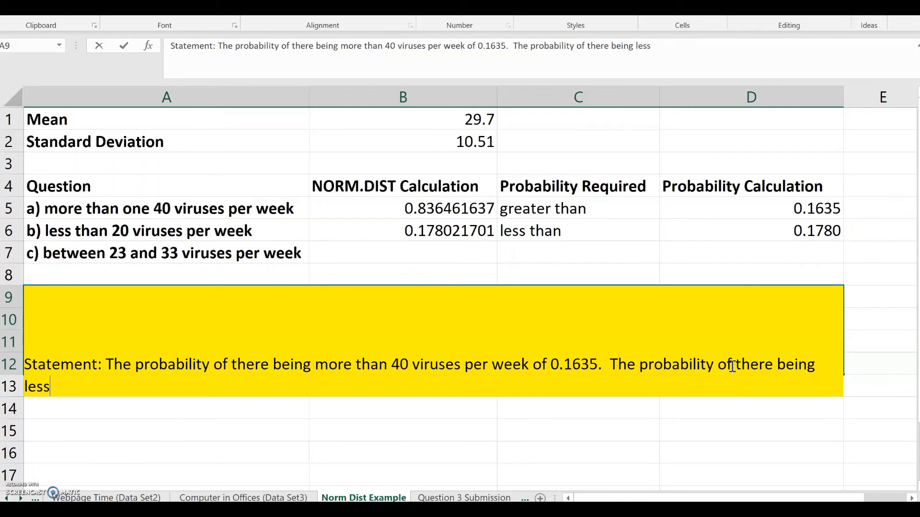
{"action": "type", "text": " than 40"}
{"action": "key", "text": "BackSpace"}
{"action": "key", "text": "BackSpace"}
{"action": "type", "text": "20 "}
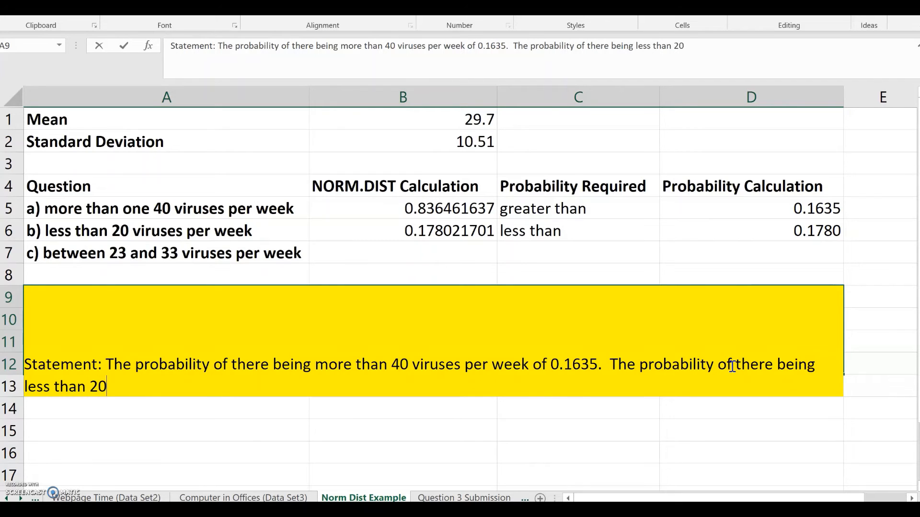
{"action": "type", "text": "viruses per week"}
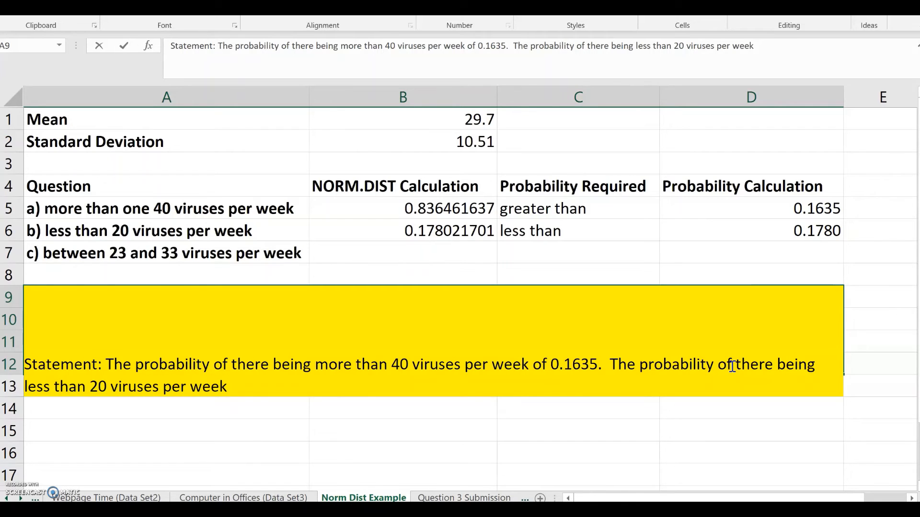
{"action": "type", "text": " is 0.1780."}
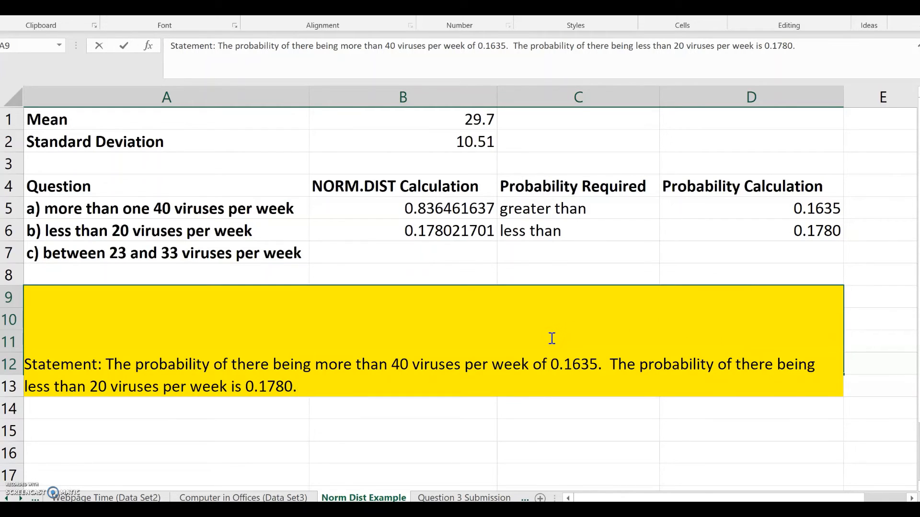
Step: Replace "of" with "is" before 0.1635 in the A9 statement and align its text to the top of the merged cell
{"action": "left_click", "coordinate": [548, 366]}
{"action": "key", "text": "BackSpace"}
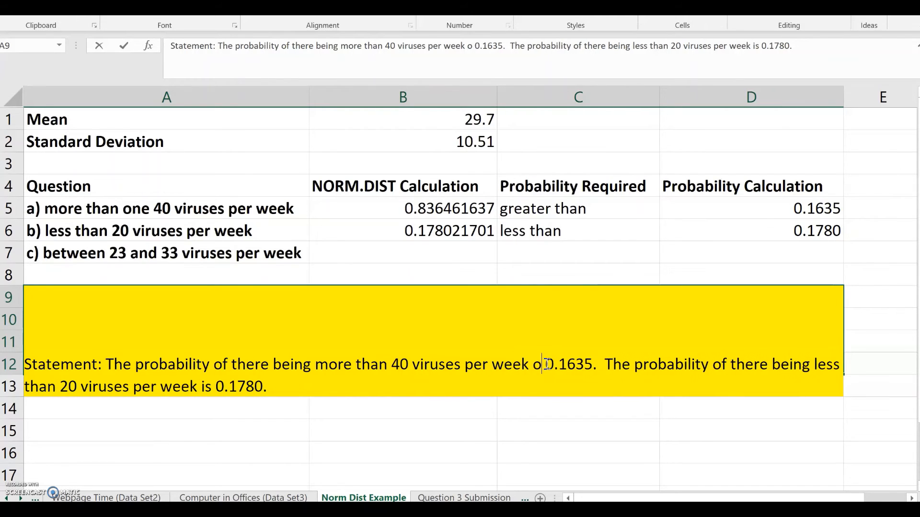
{"action": "key", "text": "BackSpace"}
{"action": "type", "text": "is"}
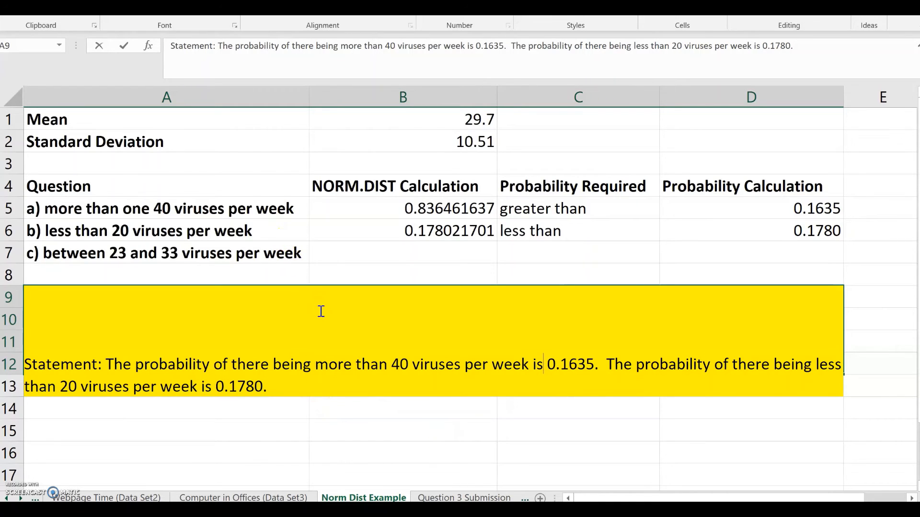
{"action": "left_click", "coordinate": [339, 414]}
{"action": "left_click", "coordinate": [334, 330]}
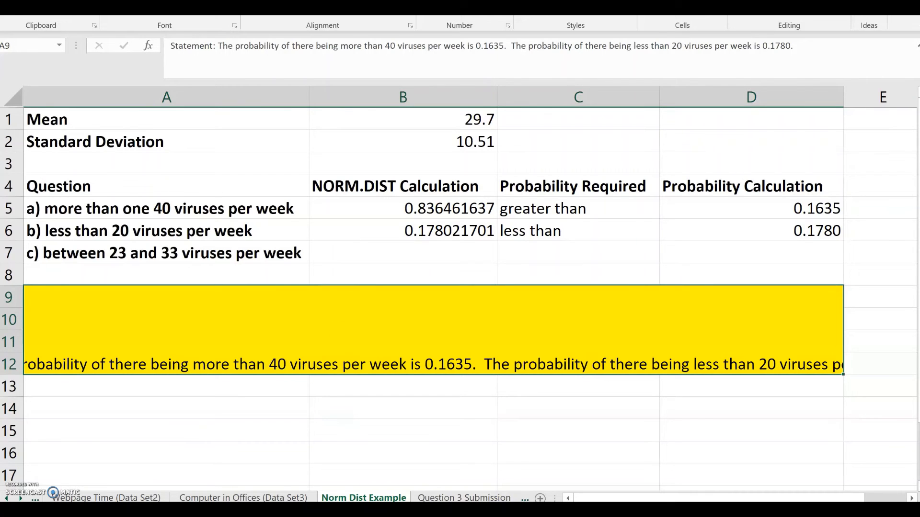
{"action": "left_click", "coordinate": [252, 17]}
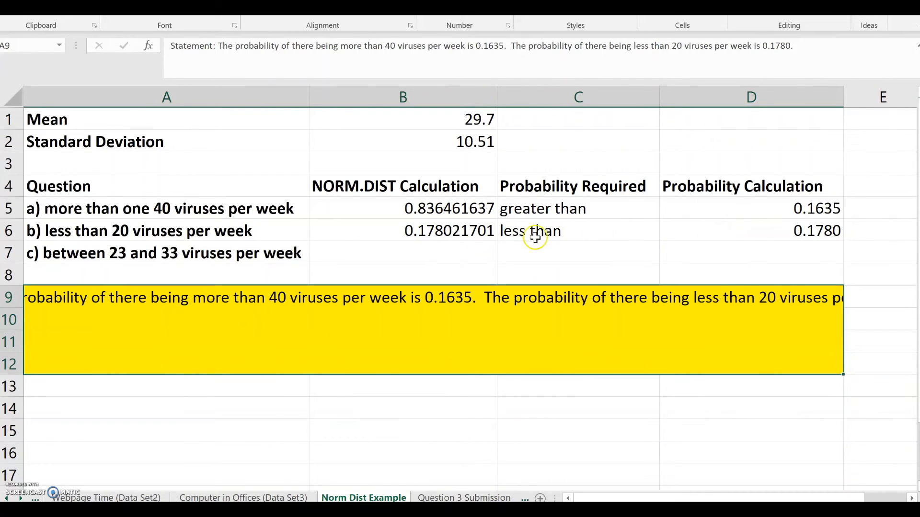
Step: Enter =NORM.DIST(23,B1,B2,1) in B7 as the cumulative probability for question c's lower value
{"action": "left_click", "coordinate": [456, 247]}
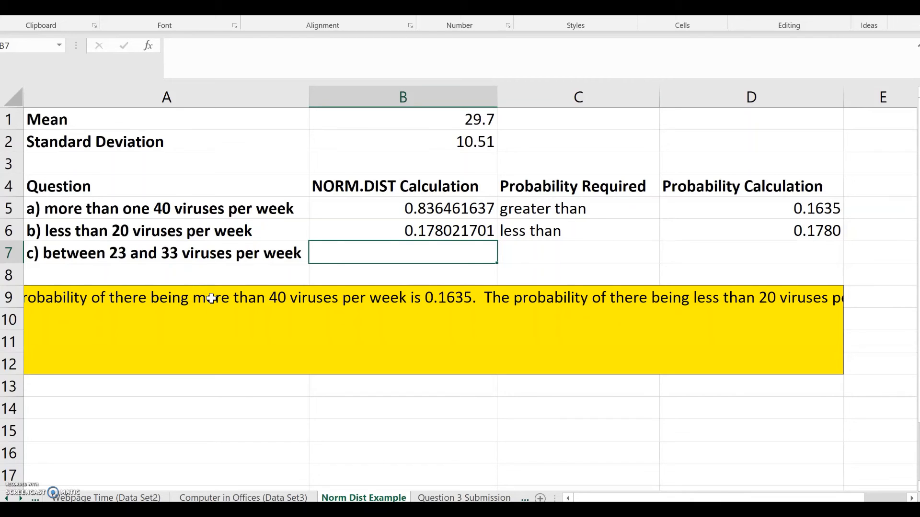
{"action": "type", "text": "=nor"}
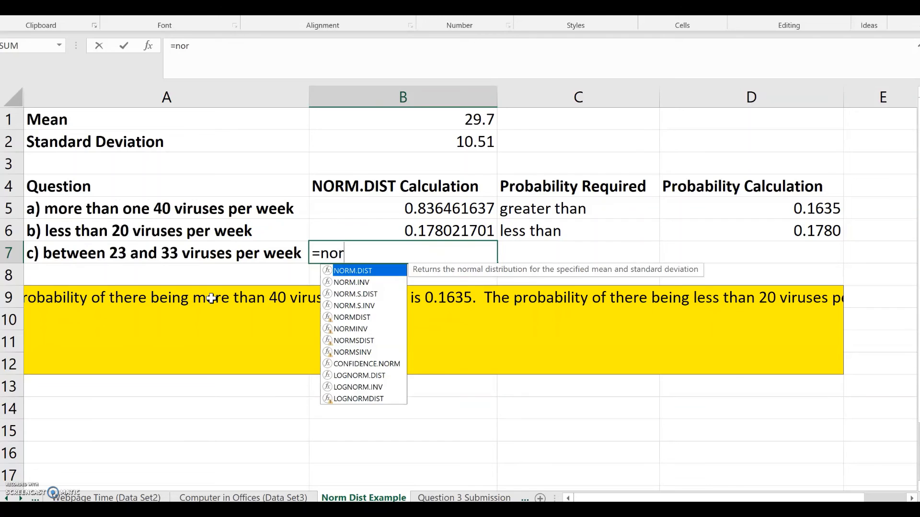
{"action": "key", "text": "Return"}
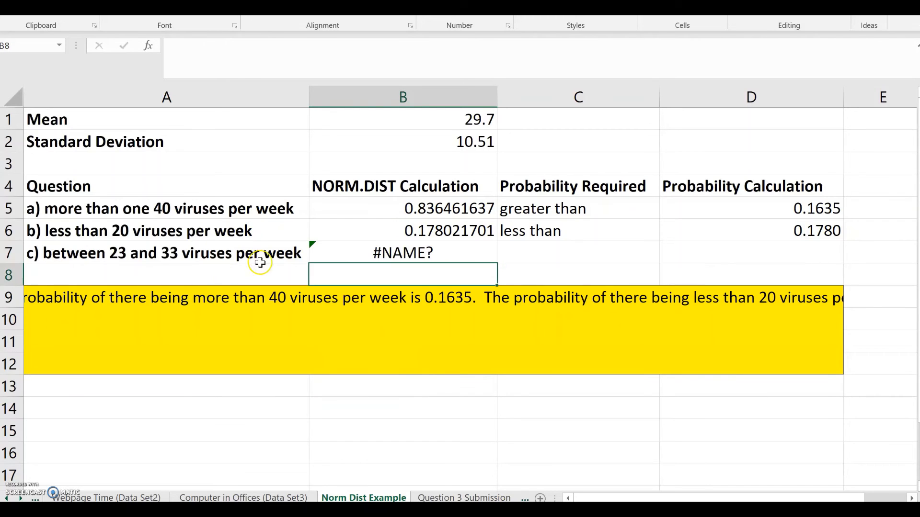
{"action": "double_click", "coordinate": [353, 251]}
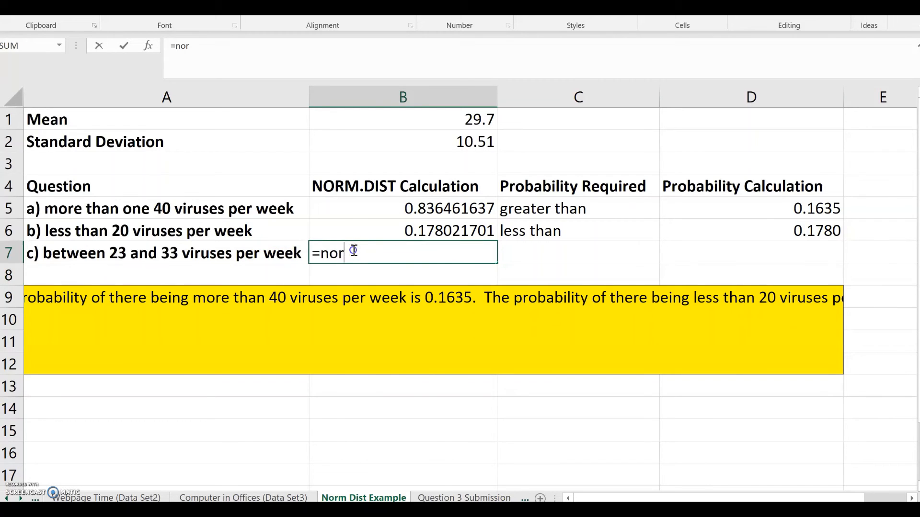
{"action": "type", "text": "m."}
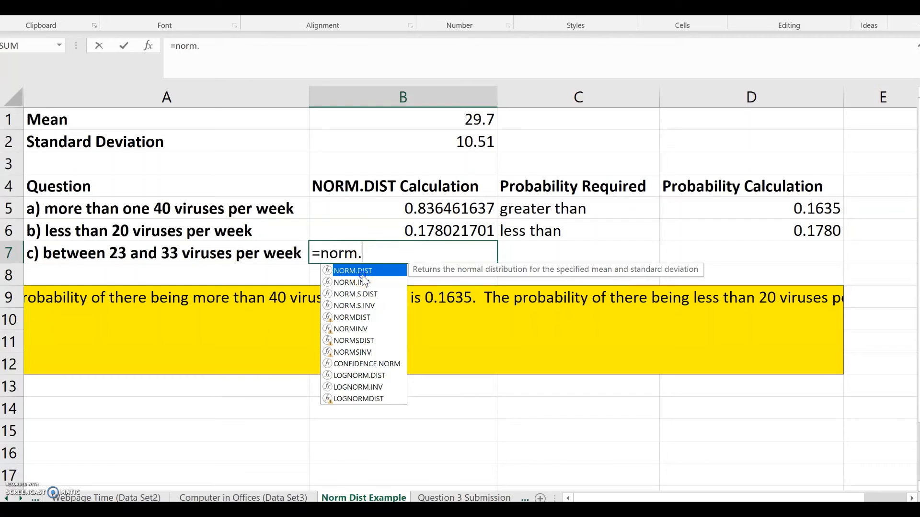
{"action": "double_click", "coordinate": [362, 271]}
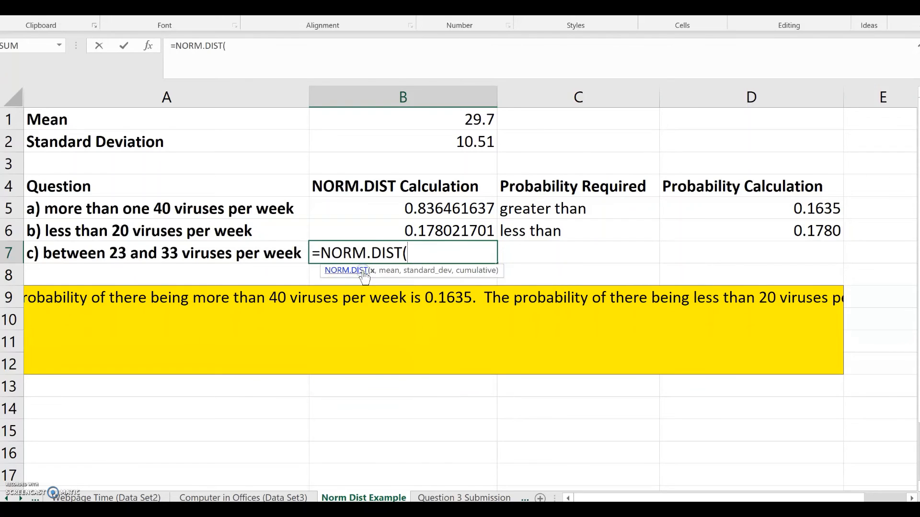
{"action": "type", "text": "23,"}
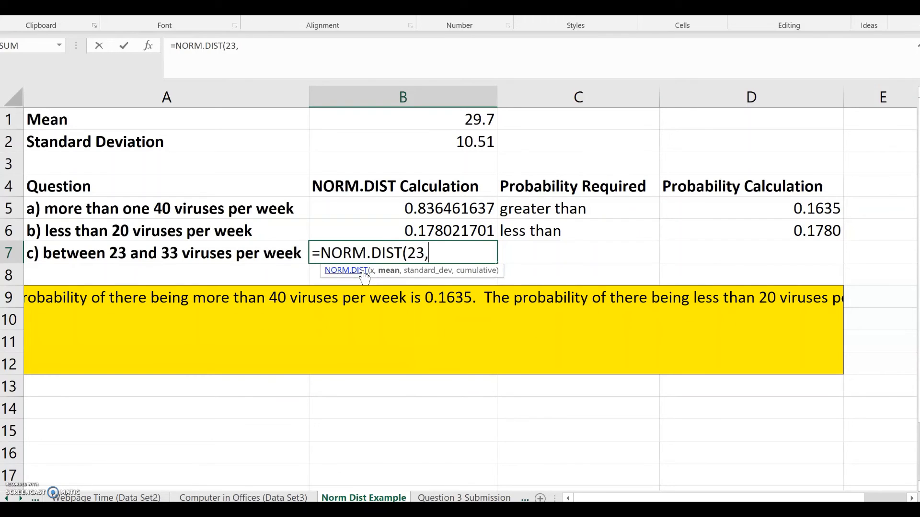
{"action": "left_click", "coordinate": [435, 128]}
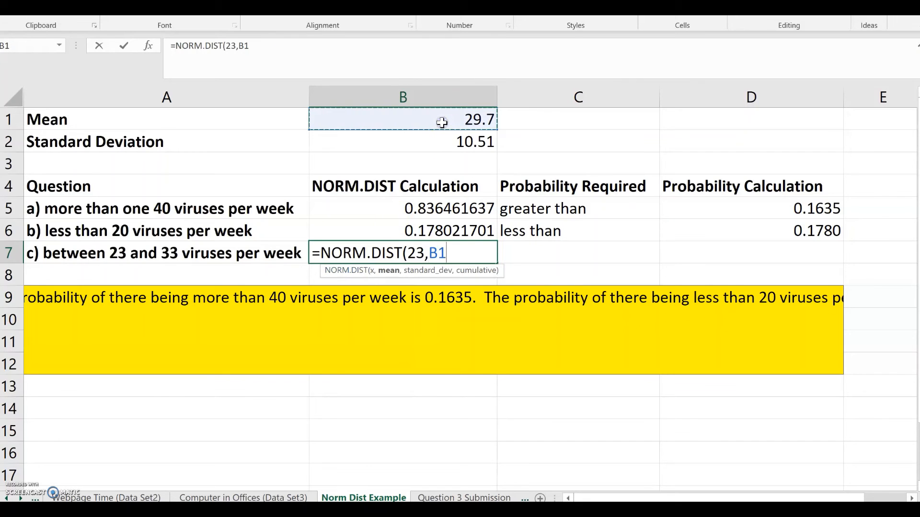
{"action": "type", "text": ","}
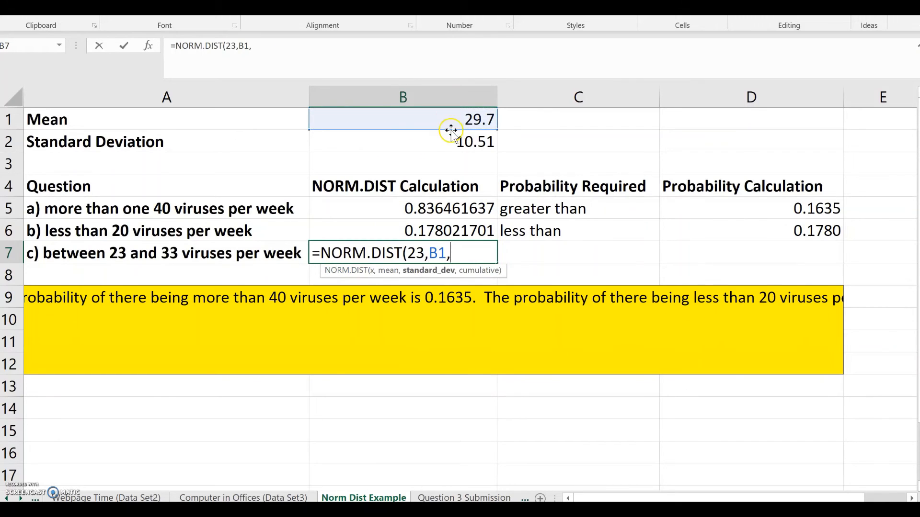
{"action": "left_click", "coordinate": [450, 141]}
{"action": "type", "text": ",1)"}
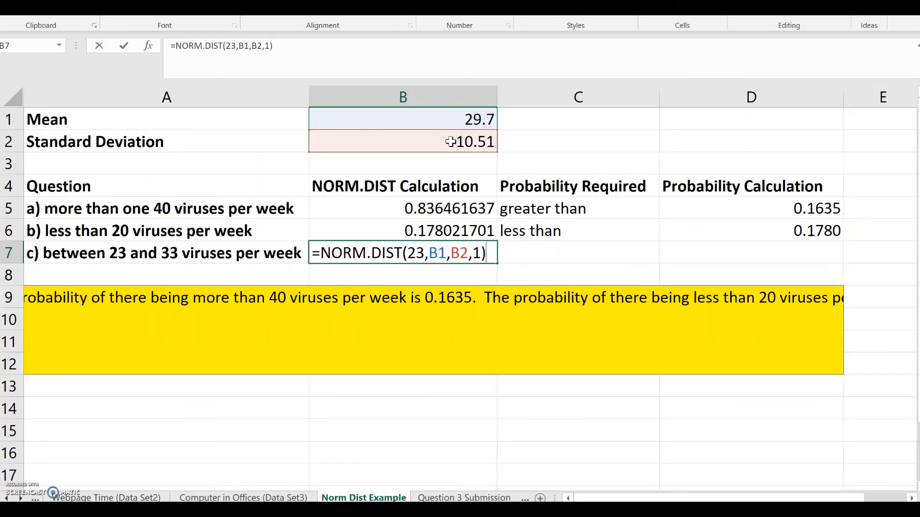
{"action": "key", "text": "ctrl+Return"}
{"action": "key", "text": "Return"}
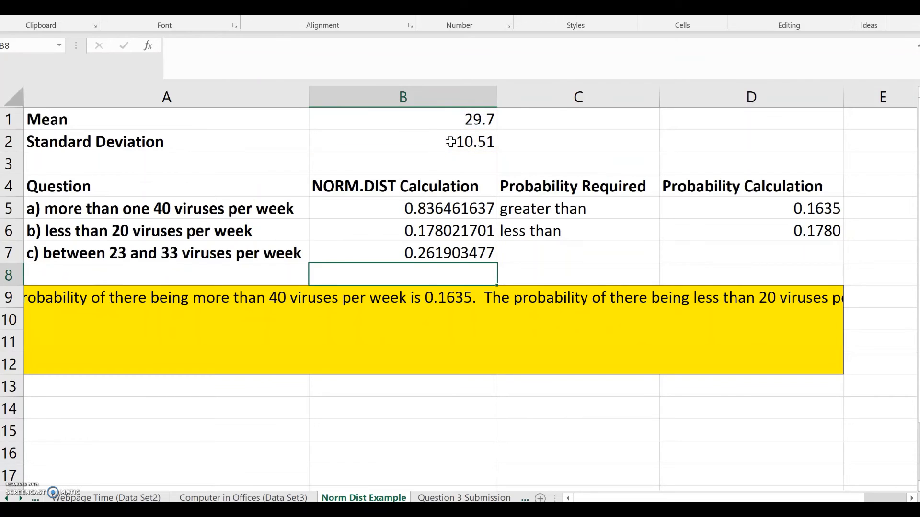
Step: Enter =NORM.DIST(33,B1,B2,1) in B8 as the cumulative probability for question c's upper value
{"action": "type", "text": "=norm"}
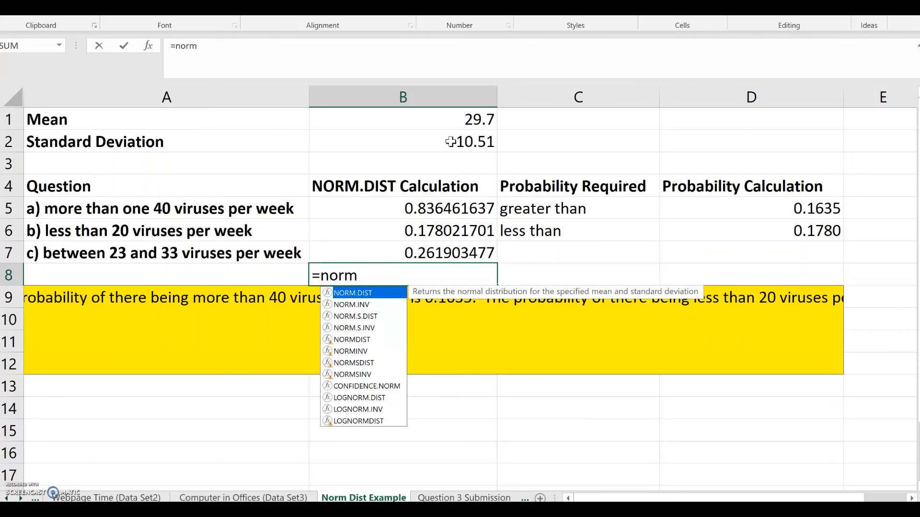
{"action": "double_click", "coordinate": [381, 292]}
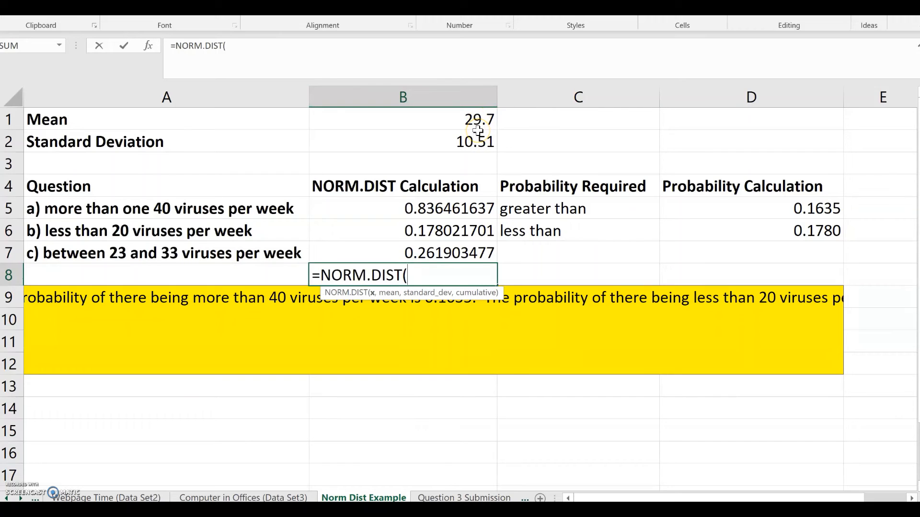
{"action": "type", "text": "33,"}
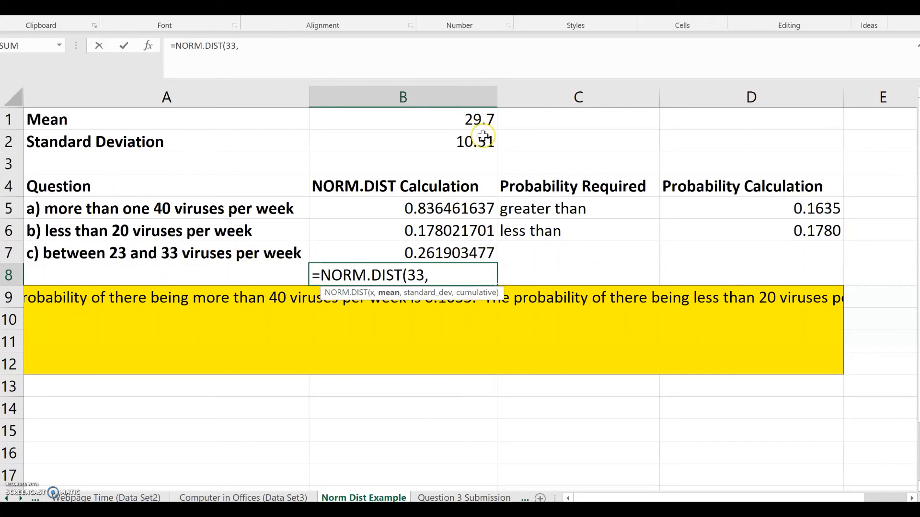
{"action": "left_click", "coordinate": [481, 114]}
{"action": "type", "text": ","}
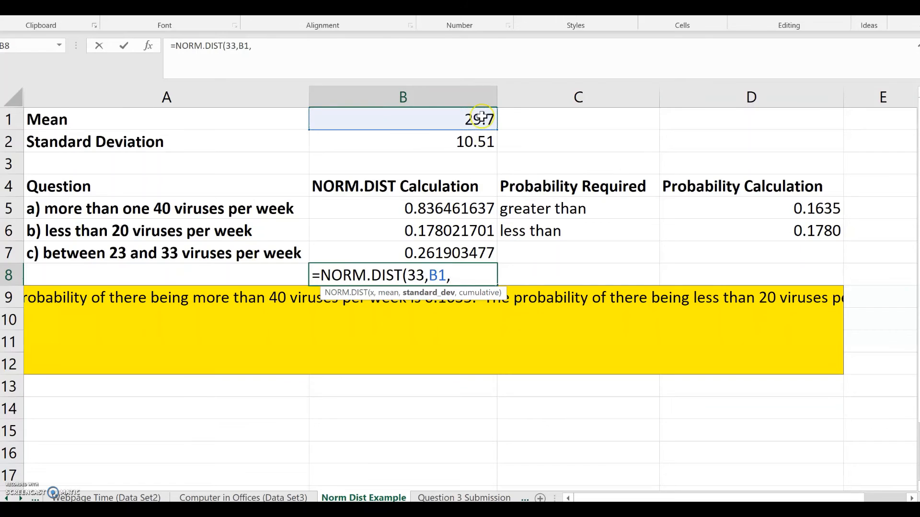
{"action": "left_click", "coordinate": [483, 143]}
{"action": "type", "text": ",1)"}
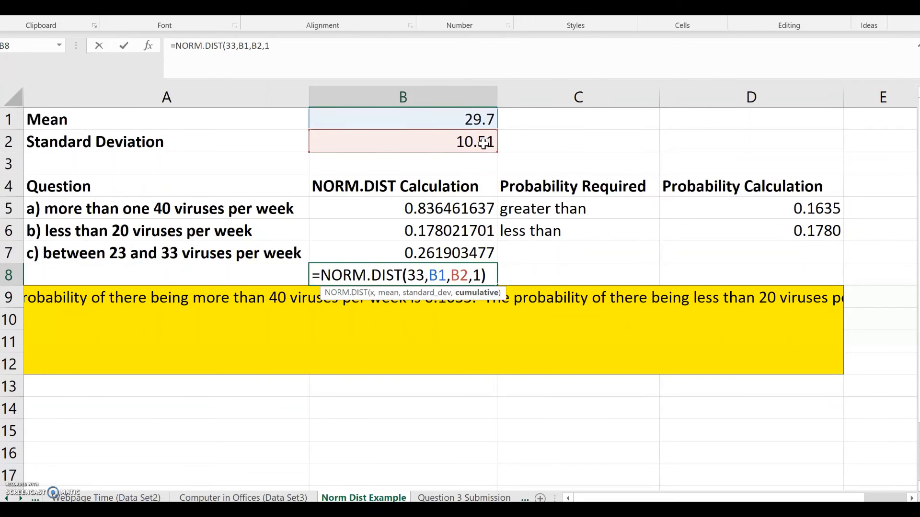
{"action": "key", "text": "Return"}
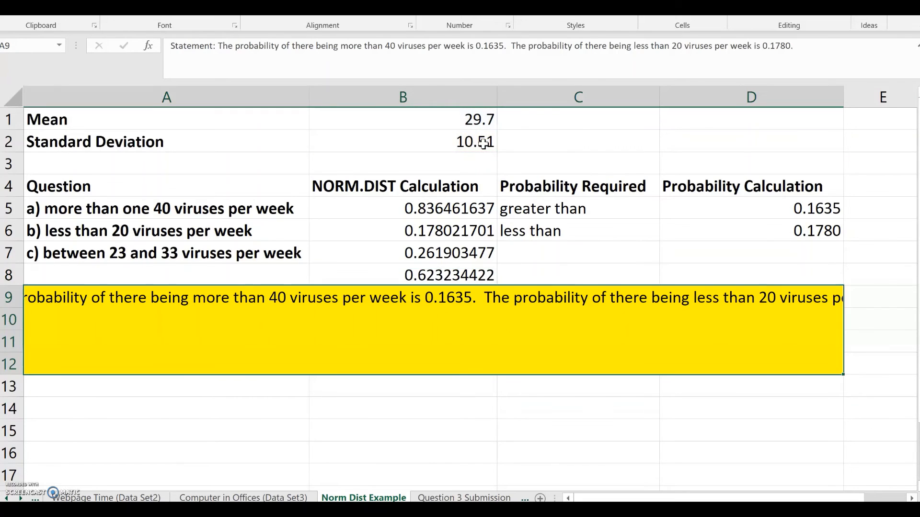
Step: Enter "between" as the required probability for question c in C7
{"action": "left_click", "coordinate": [565, 259]}
{"action": "type", "text": "between"}
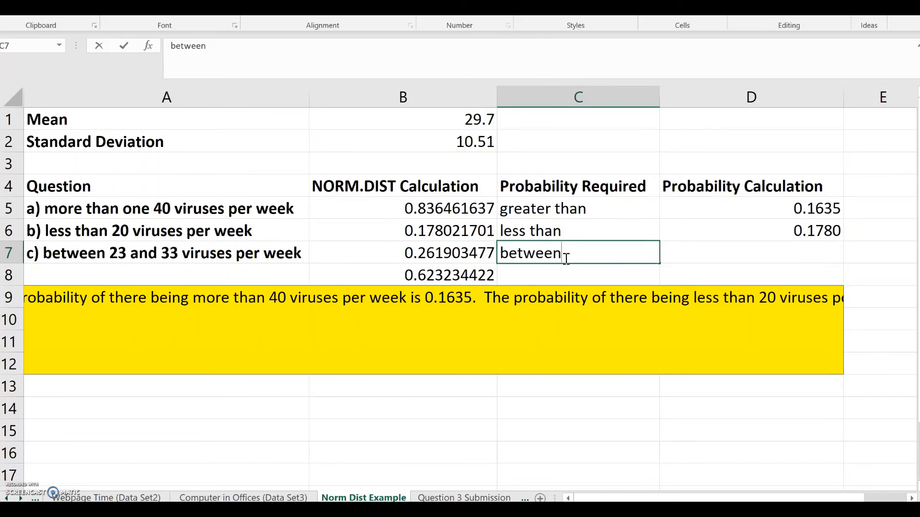
{"action": "key", "text": "Tab"}
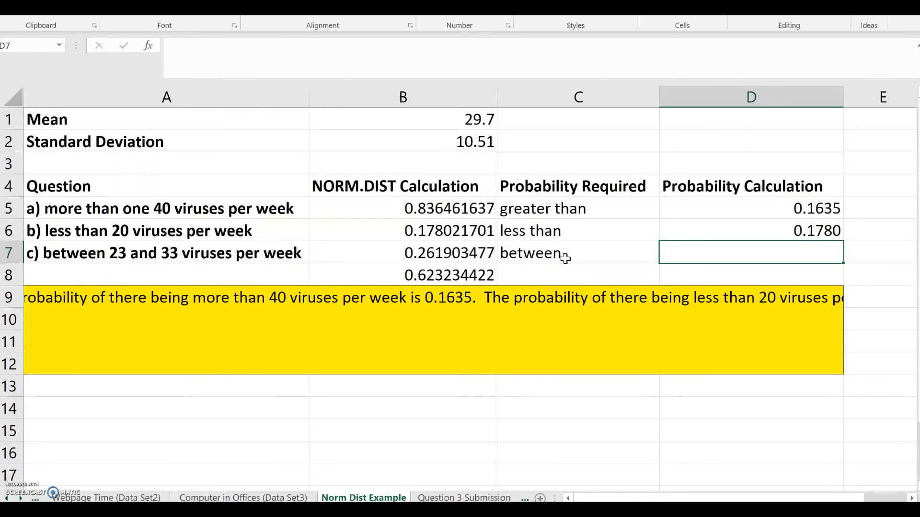
Step: Switch to the Word lab document, examine the rule for probabilities between two values, and return to the Excel workbook
{"action": "left_click", "coordinate": [616, 511]}
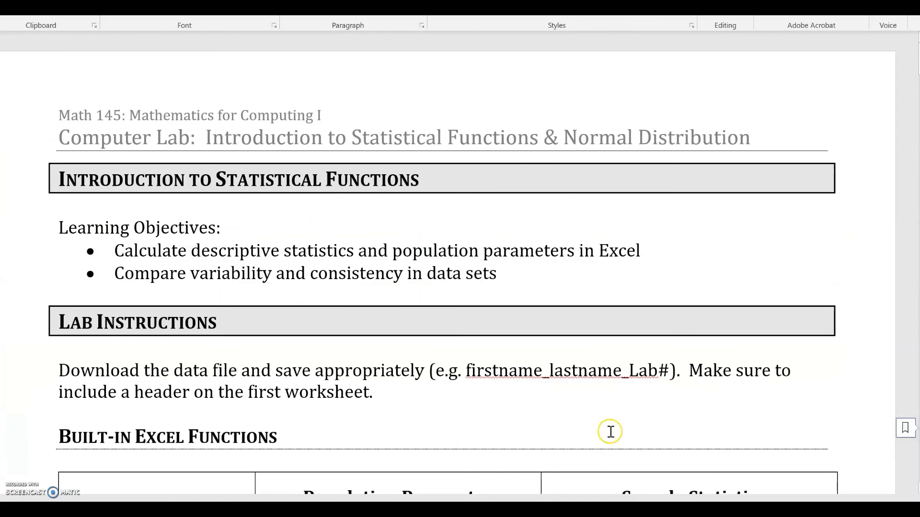
{"action": "scroll", "coordinate": [617, 378], "scroll_direction": "down", "scroll_amount": 12}
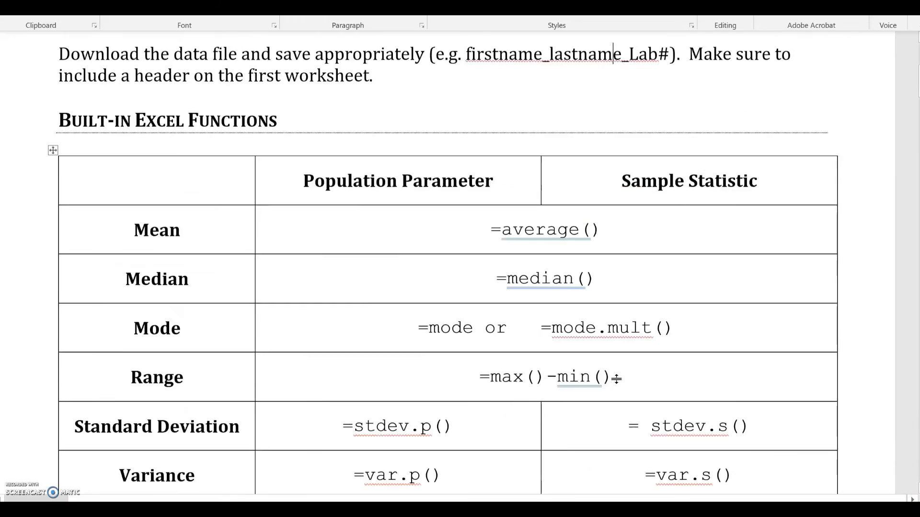
{"action": "scroll", "coordinate": [617, 379], "scroll_direction": "down", "scroll_amount": 15}
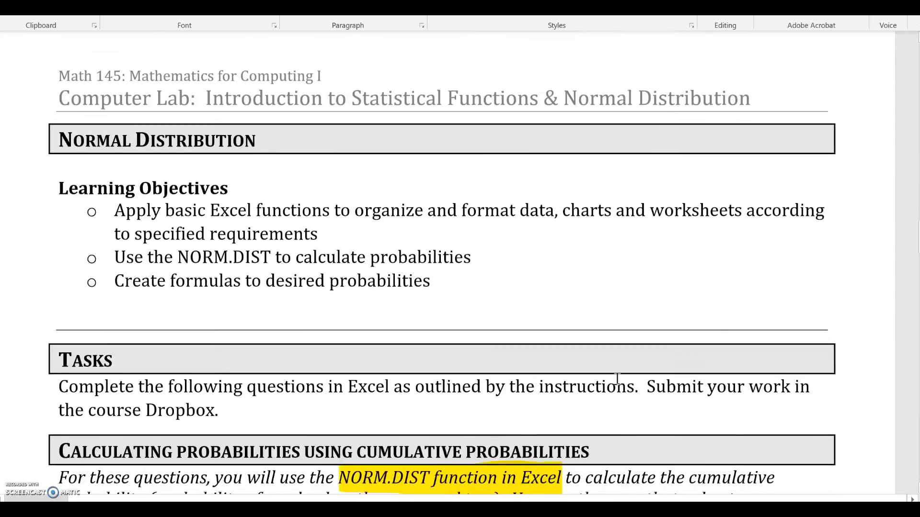
{"action": "scroll", "coordinate": [617, 378], "scroll_direction": "down", "scroll_amount": 13}
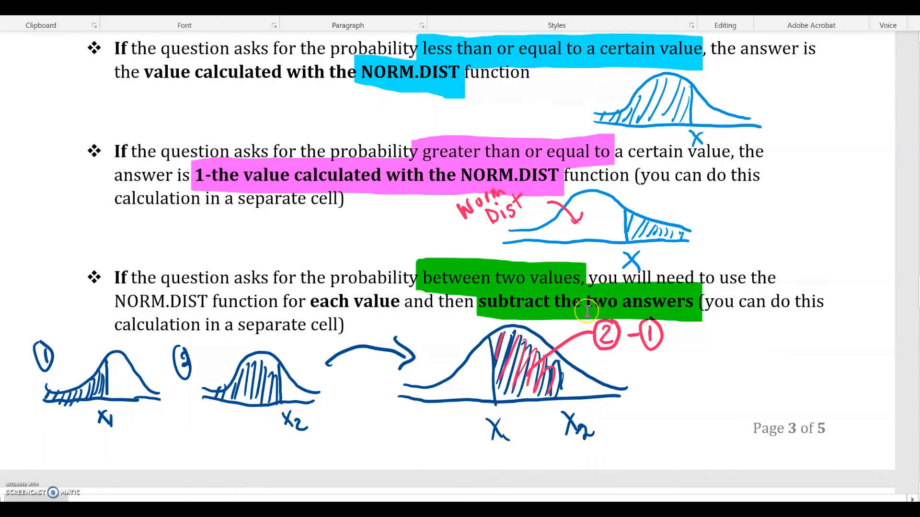
{"action": "mouse_move", "coordinate": [580, 510]}
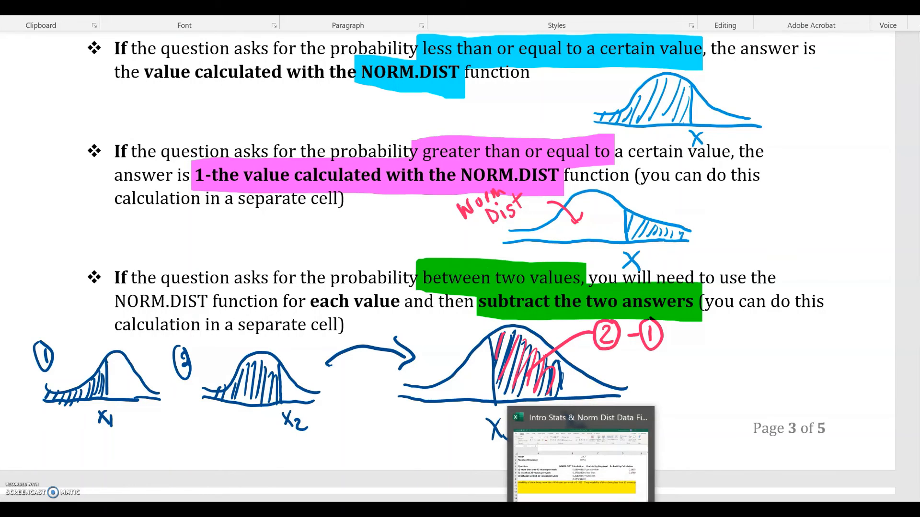
{"action": "left_click", "coordinate": [577, 431]}
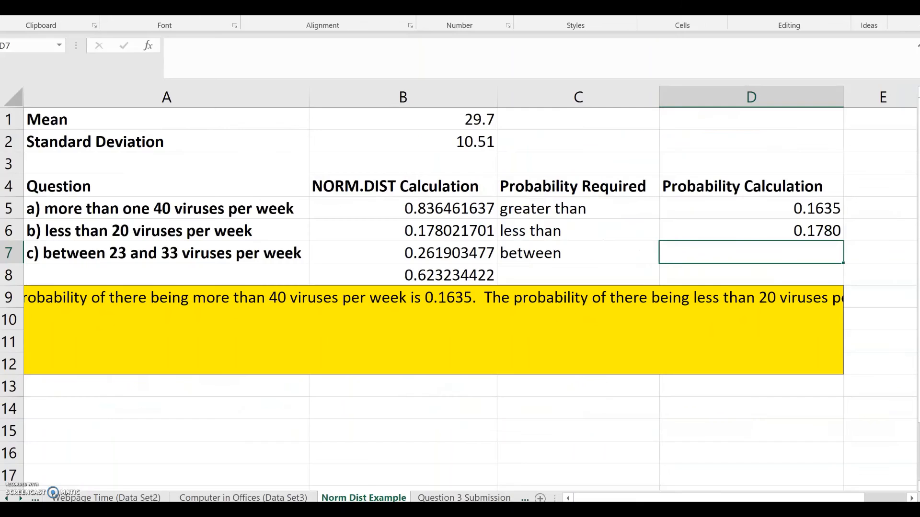
Step: Calculate question c's probability in D7 with the formula =B8-B7
{"action": "type", "text": "="}
{"action": "left_click", "coordinate": [445, 272]}
{"action": "type", "text": "-"}
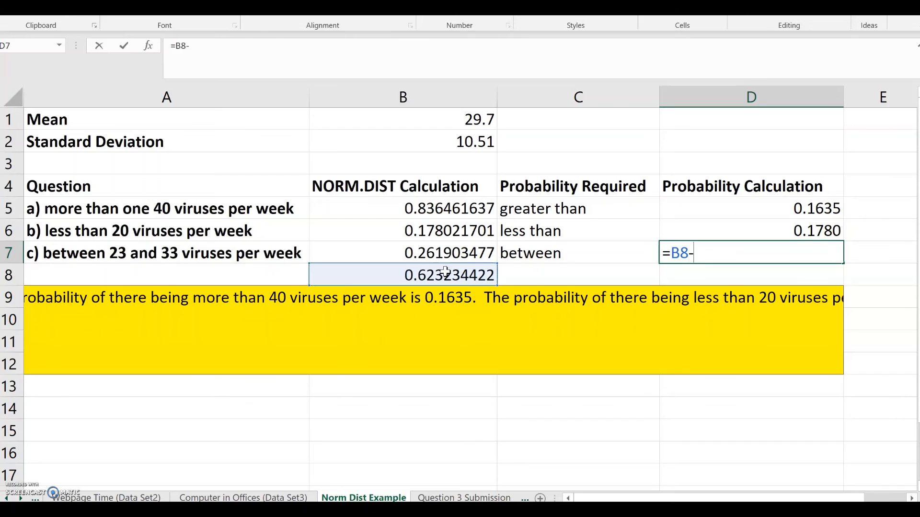
{"action": "left_click", "coordinate": [445, 255]}
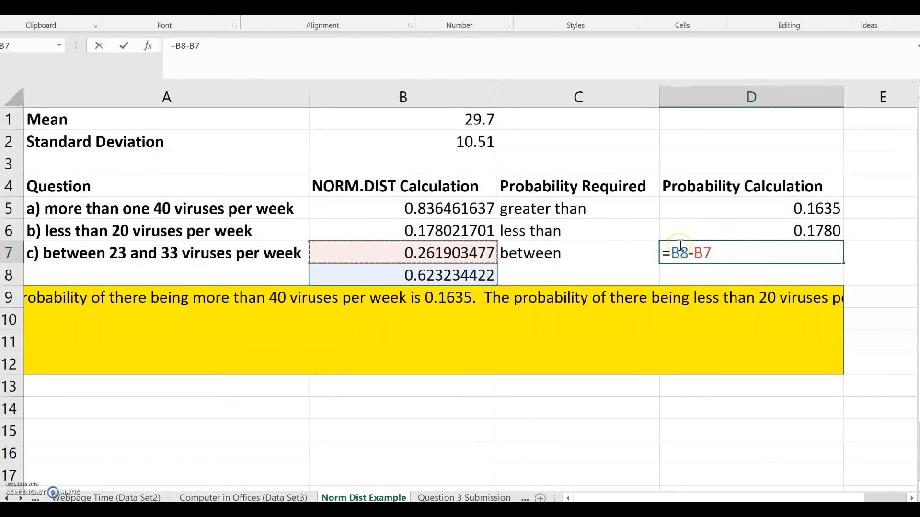
{"action": "key", "text": "Return"}
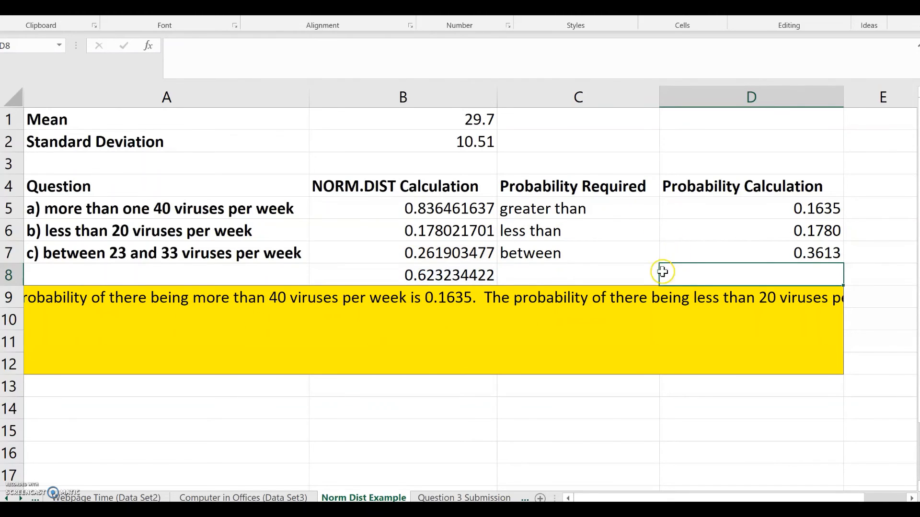
Step: Wrap the result statement in the merged yellow cell and append "The probability of there being between 23 and 33 viruses per week is 0.3613."
{"action": "right_click", "coordinate": [771, 301]}
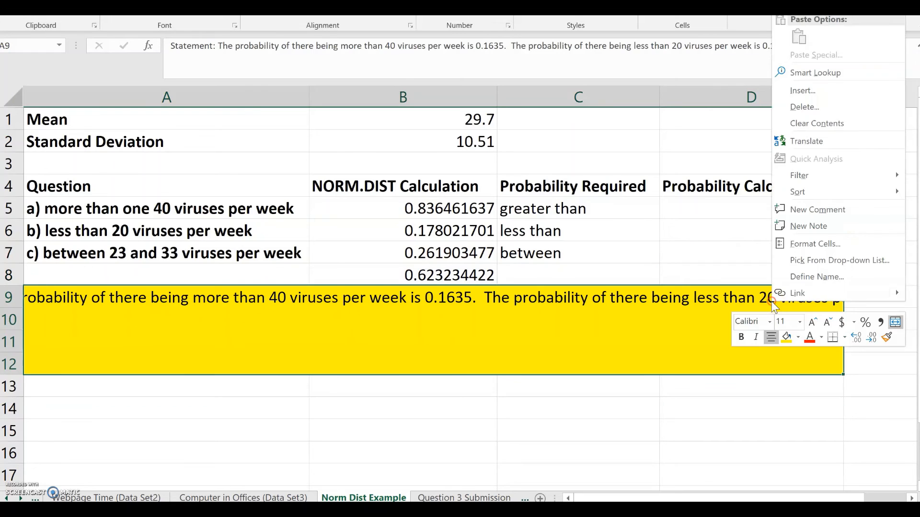
{"action": "left_click", "coordinate": [894, 322]}
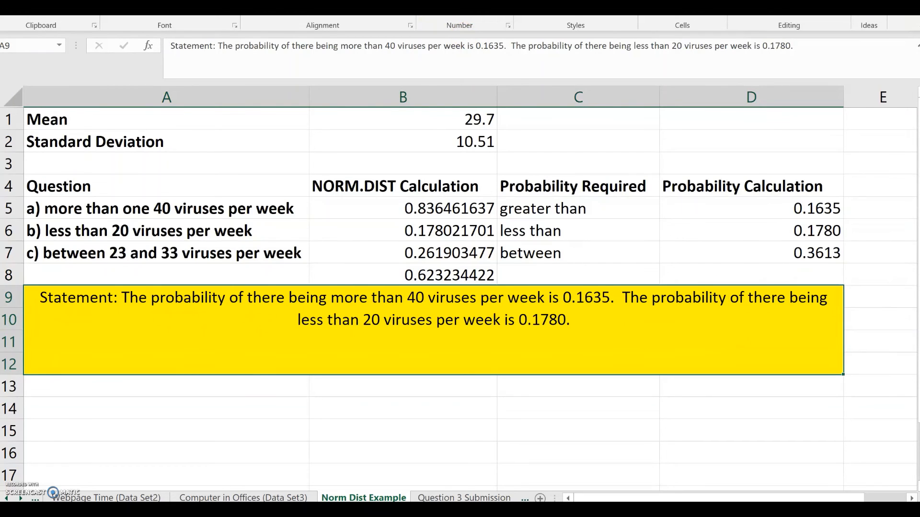
{"action": "double_click", "coordinate": [572, 318]}
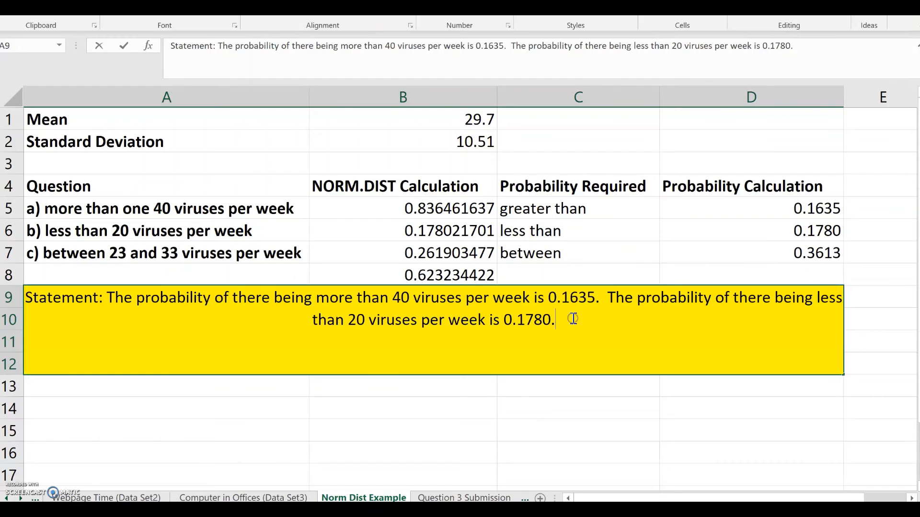
{"action": "type", "text": "The probability of"}
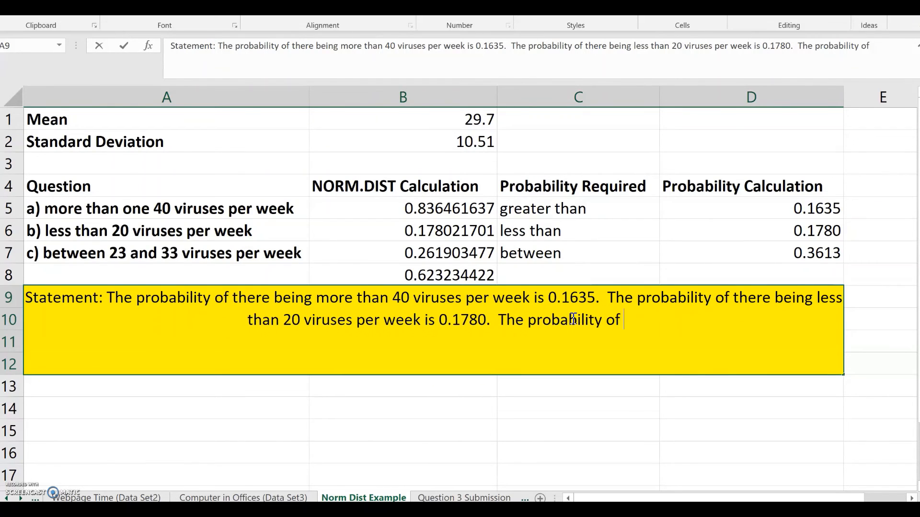
{"action": "type", "text": " there beting"}
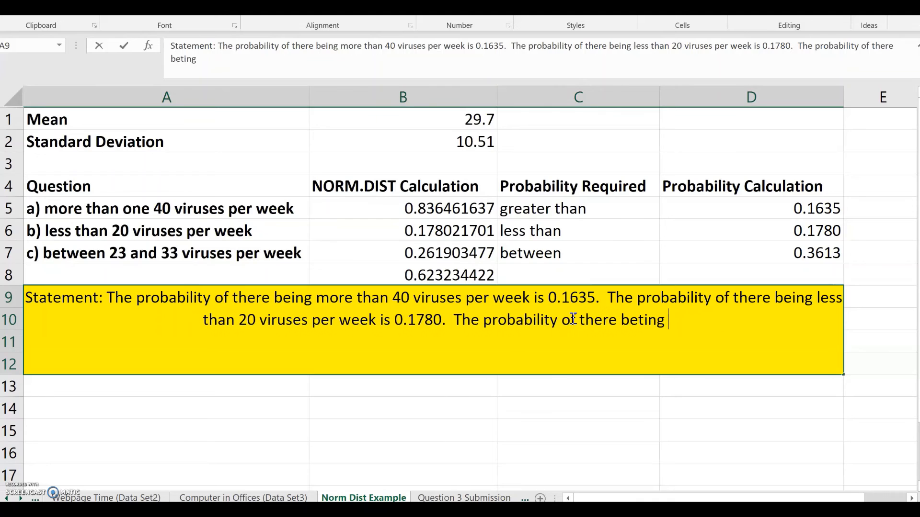
{"action": "key", "text": "BackSpace"}
{"action": "key", "text": "BackSpace"}
{"action": "key", "text": "BackSpace"}
{"action": "key", "text": "BackSpace"}
{"action": "type", "text": "ing between "}
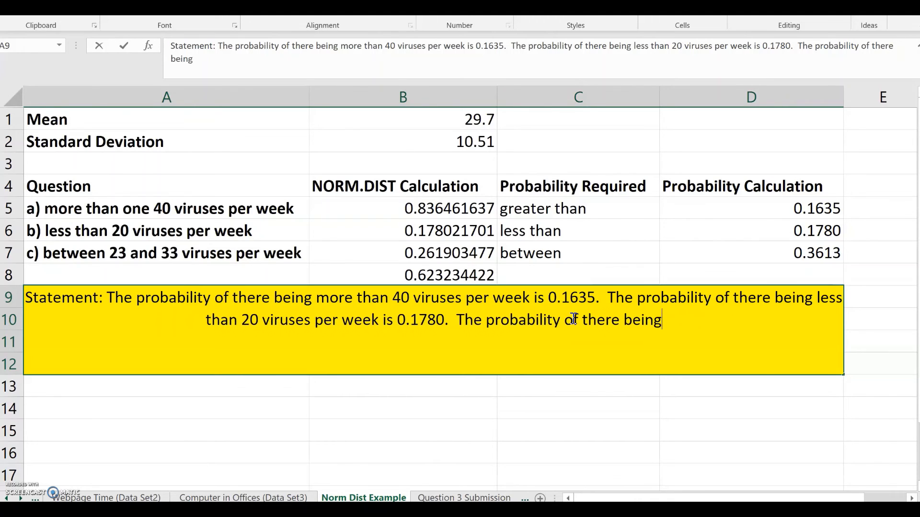
{"action": "type", "text": "23 and "}
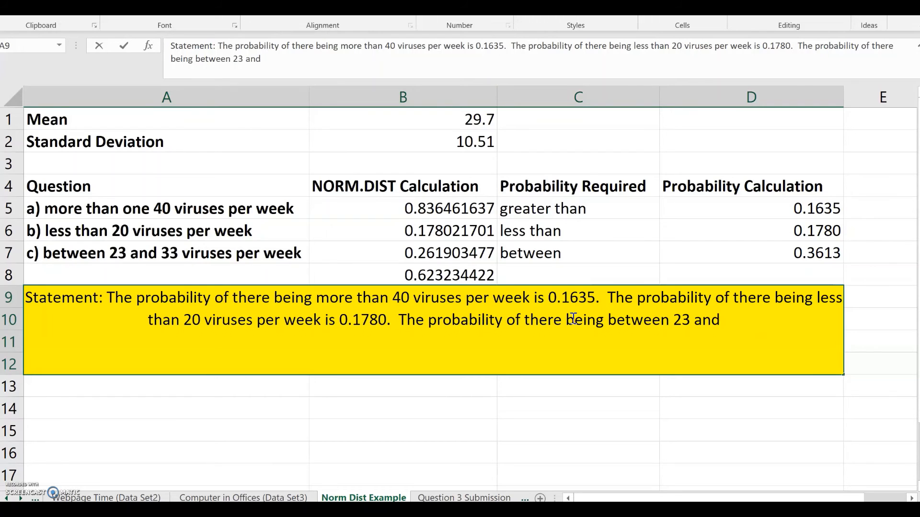
{"action": "type", "text": "33 "}
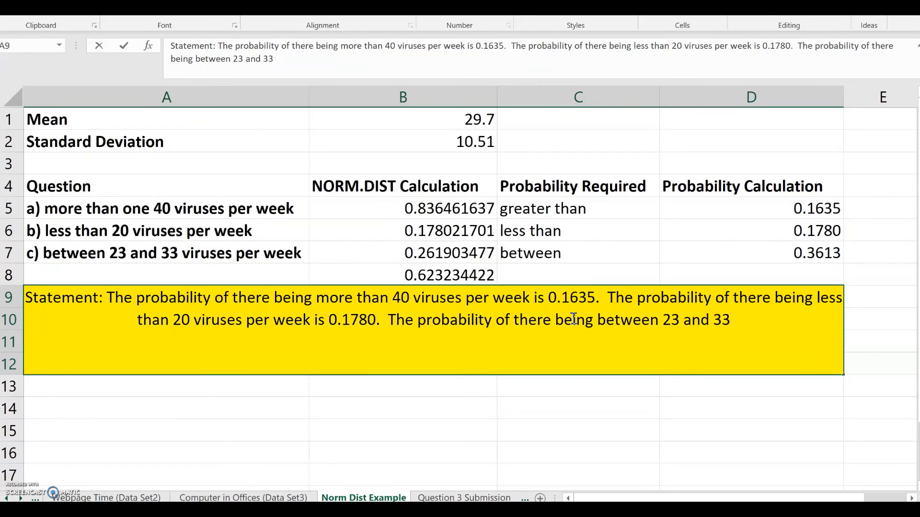
{"action": "type", "text": "virus"}
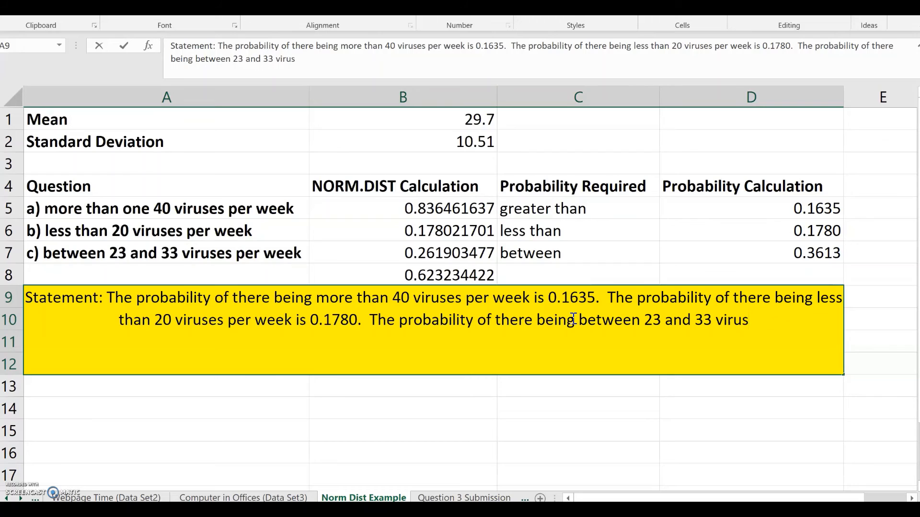
{"action": "type", "text": "es per week os"}
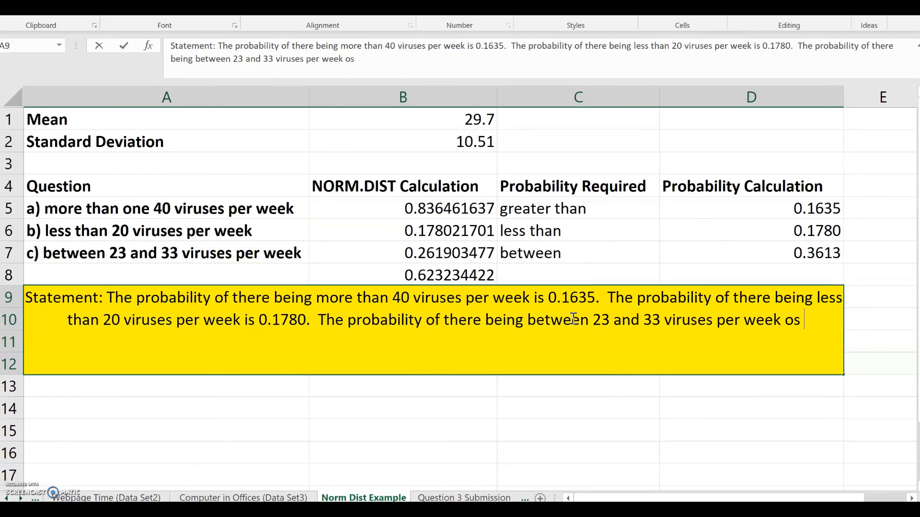
{"action": "key", "text": "BackSpace"}
{"action": "key", "text": "BackSpace"}
{"action": "key", "text": "BackSpace"}
{"action": "type", "text": "is "}
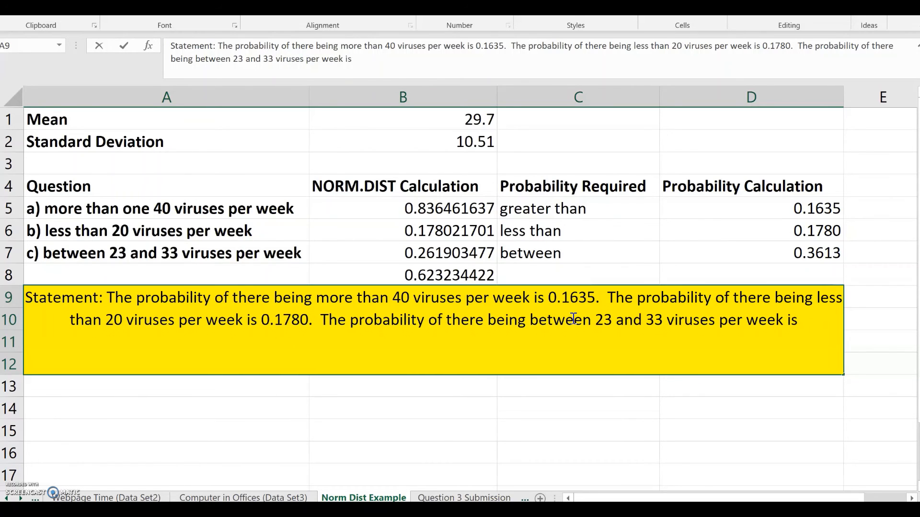
{"action": "type", "text": "0.3"}
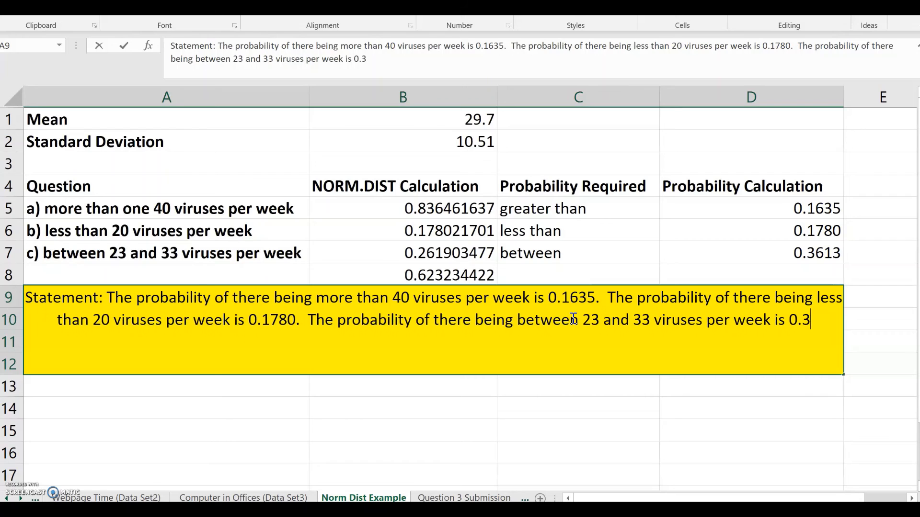
{"action": "type", "text": "613."}
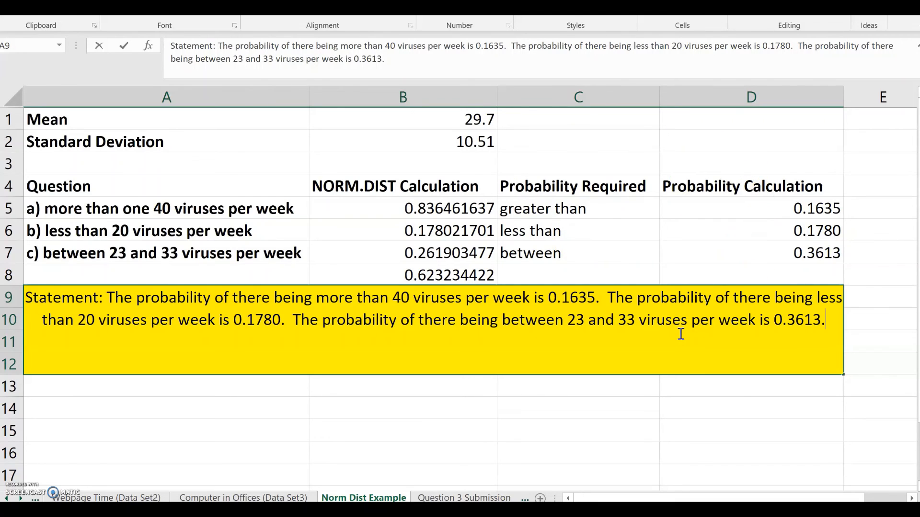
Step: Change the opening word of the yellow result text from singular to "Statements"
{"action": "left_click", "coordinate": [94, 299]}
{"action": "left_click", "coordinate": [101, 299]}
{"action": "type", "text": "s"}
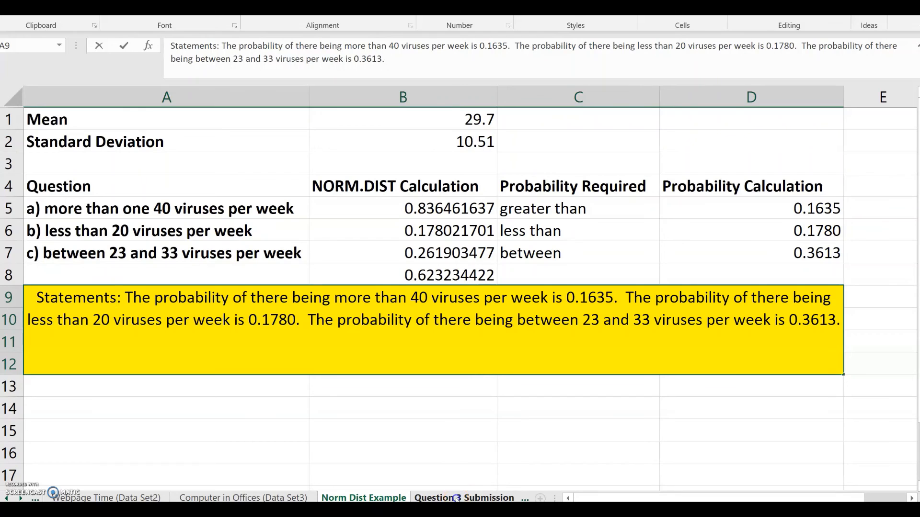
Step: On the Question 3 Submission sheet, widen column A to fit "Standard Deviation" and fill answer cells B1:B2 and B5:D6 yellow
{"action": "left_click", "coordinate": [455, 498]}
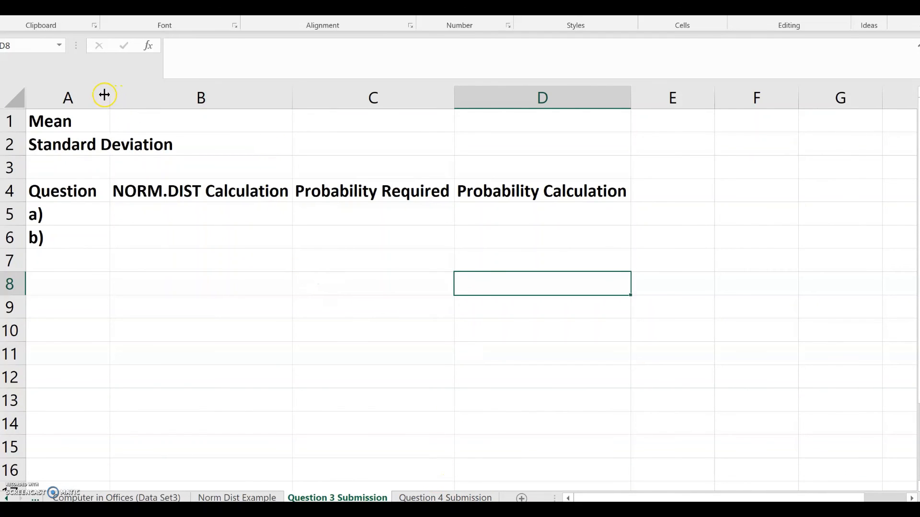
{"action": "left_click_drag", "start_coordinate": [105, 95], "coordinate": [232, 142]}
{"action": "left_click", "coordinate": [225, 118]}
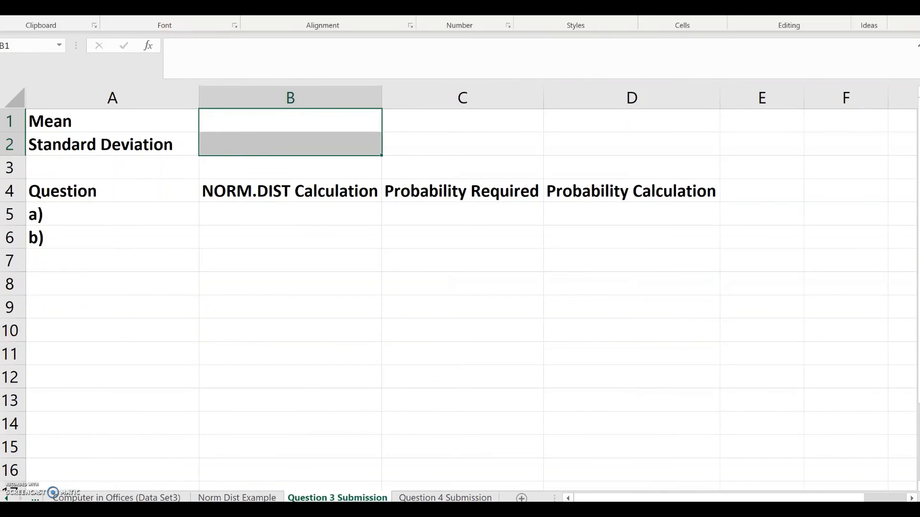
{"action": "left_click", "coordinate": [189, 4]}
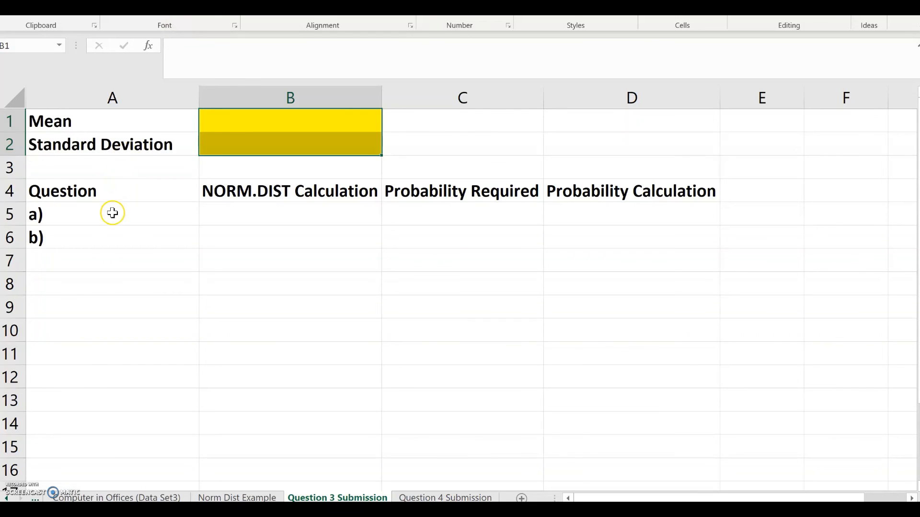
{"action": "left_click_drag", "start_coordinate": [205, 206], "coordinate": [632, 237]}
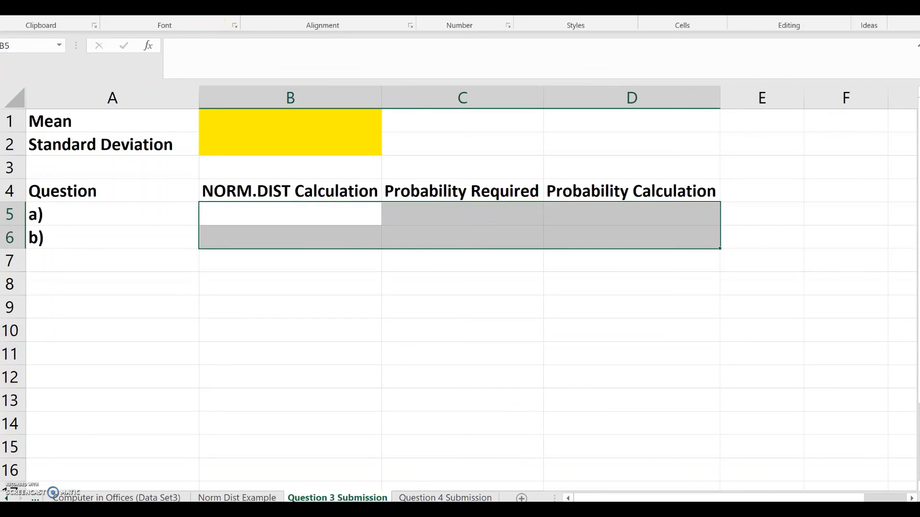
{"action": "left_click", "coordinate": [224, 9]}
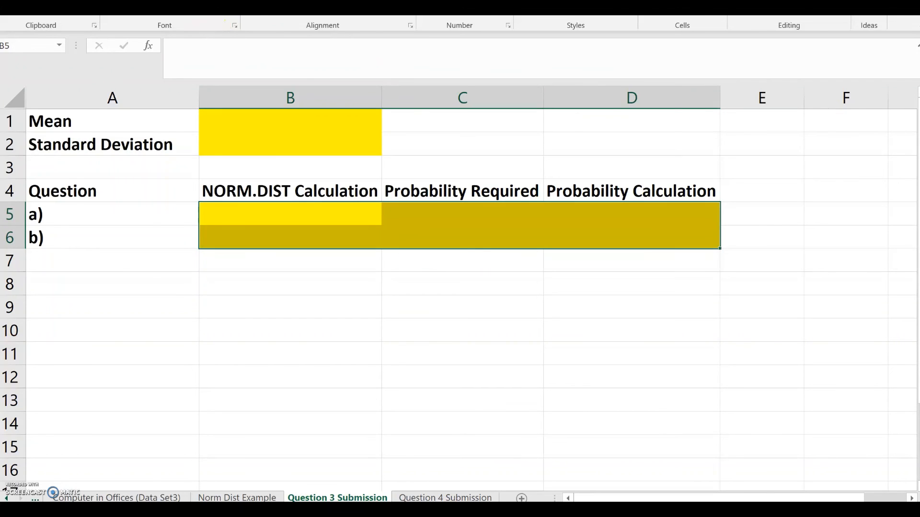
Step: Enter the label "Statements:" in A8 below the question table
{"action": "left_click", "coordinate": [80, 282]}
{"action": "type", "text": "State"}
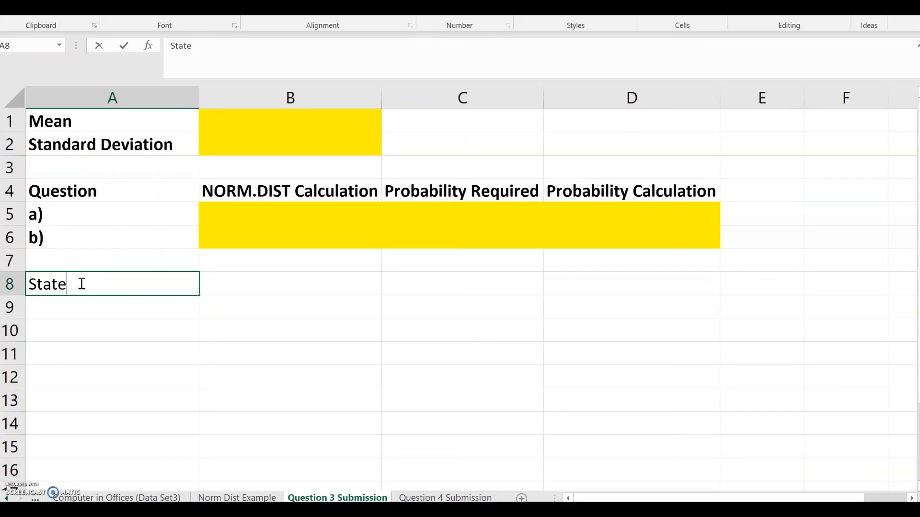
{"action": "type", "text": "teme"}
{"action": "key", "text": "BackSpace"}
{"action": "key", "text": "BackSpace"}
{"action": "key", "text": "BackSpace"}
{"action": "key", "text": "BackSpace"}
{"action": "key", "text": "BackSpace"}
{"action": "type", "text": "ements:"}
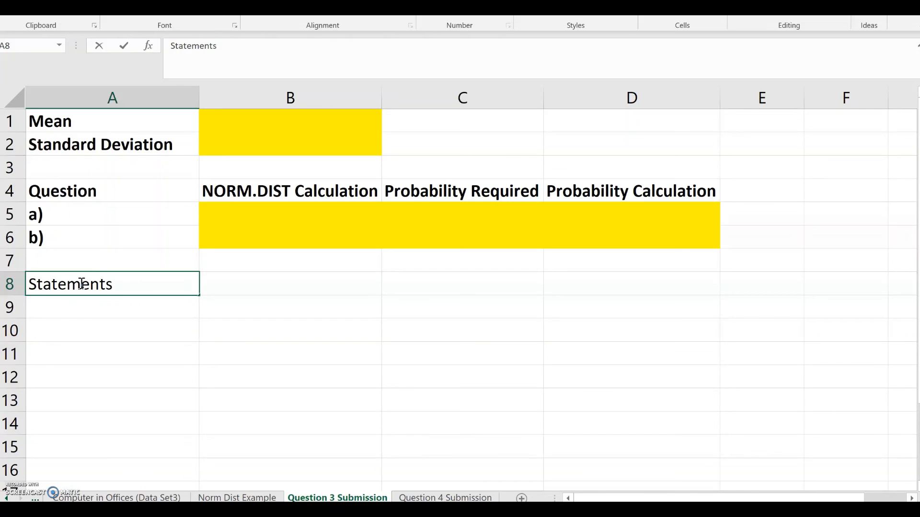
{"action": "left_click", "coordinate": [133, 307]}
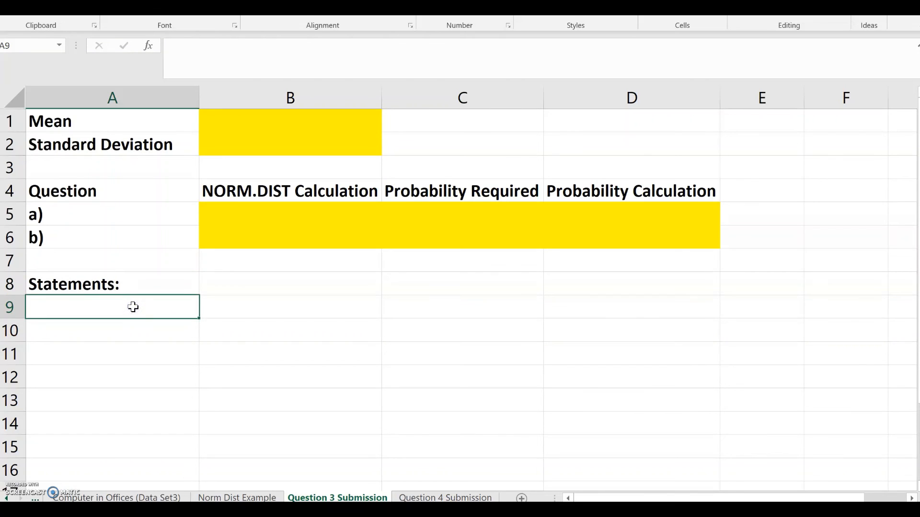
Step: Fill the statement area A8:D9 with yellow
{"action": "key", "text": "Up"}
{"action": "key", "text": "shift+Right"}
{"action": "key", "text": "shift+Right"}
{"action": "key", "text": "shift+Down"}
{"action": "key", "text": "shift+Right"}
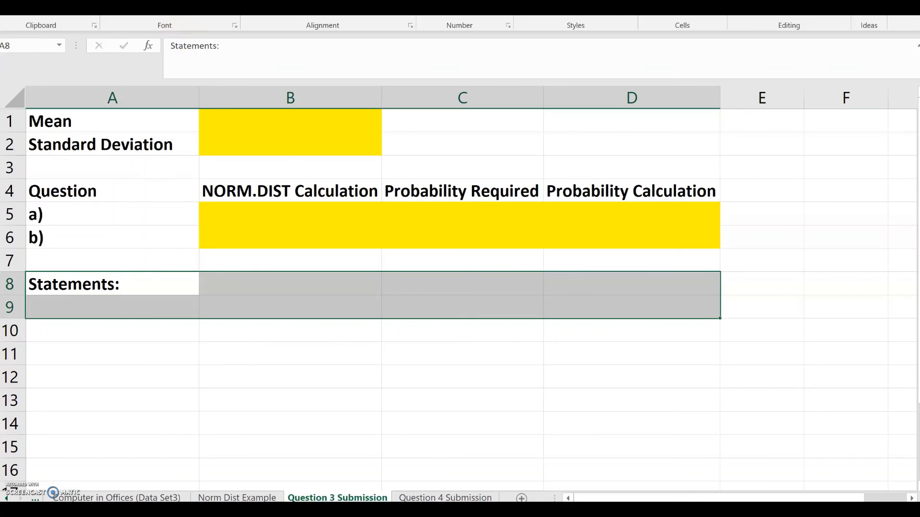
{"action": "left_click", "coordinate": [189, 6]}
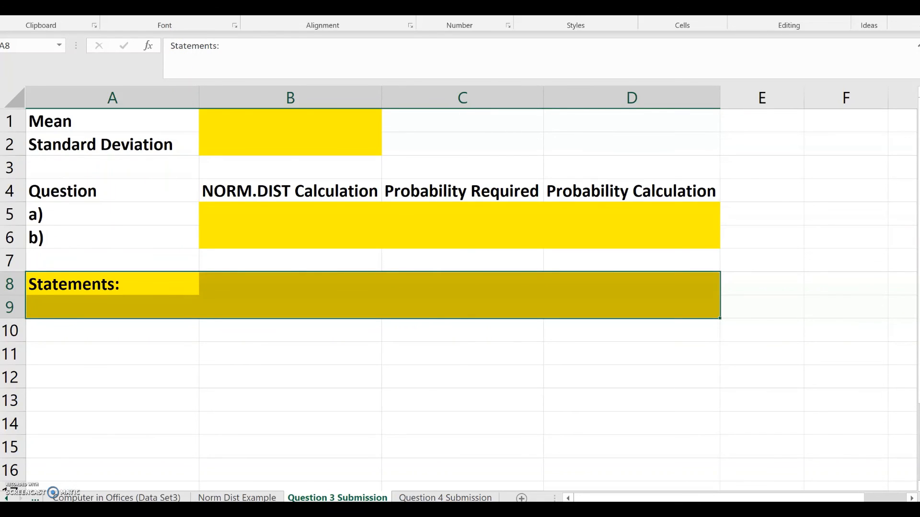
Step: Merge and center A8:D9, with its text aligned to the top and an outside border
{"action": "key", "text": "alt+h"}
{"action": "key", "text": "m"}
{"action": "key", "text": "c"}
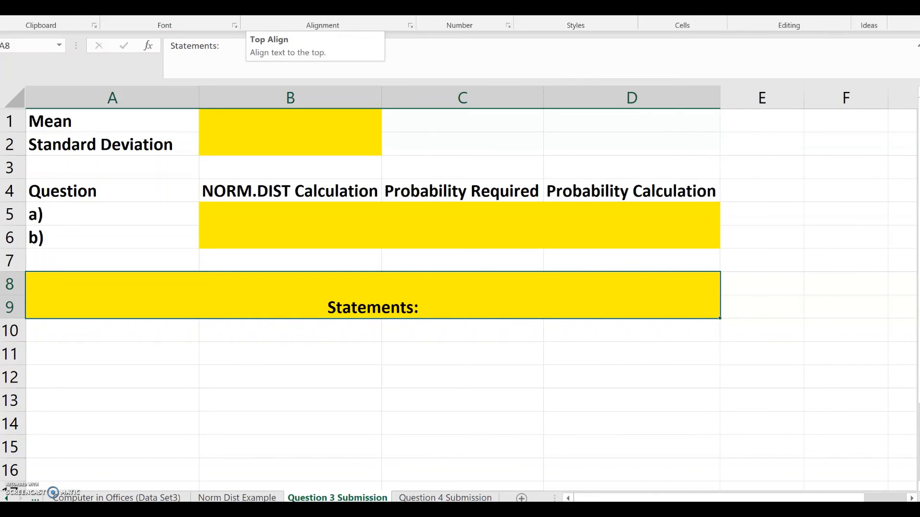
{"action": "left_click", "coordinate": [254, 9]}
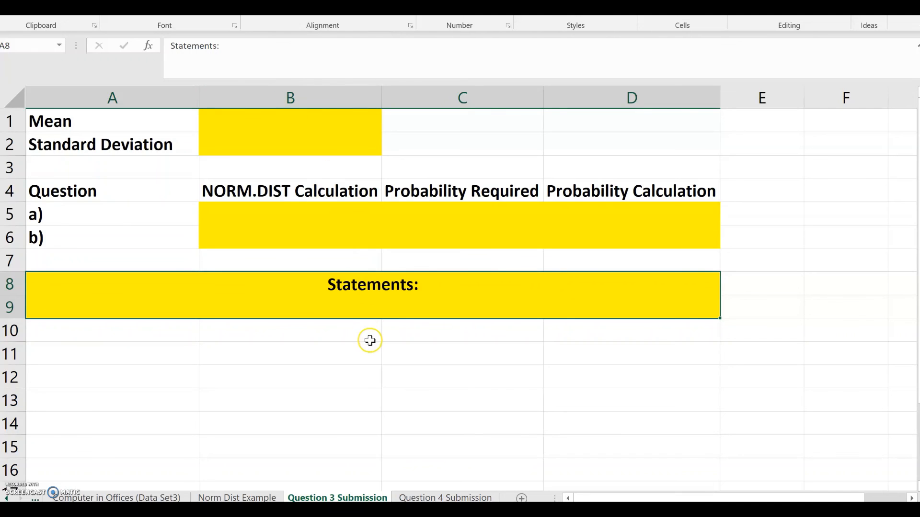
Step: Apply all borders to the yellow answer cells B5:D6 and B1:B2
{"action": "left_click", "coordinate": [320, 214]}
{"action": "key", "text": "shift+Down"}
{"action": "key", "text": "shift+Right"}
{"action": "key", "text": "shift+Right"}
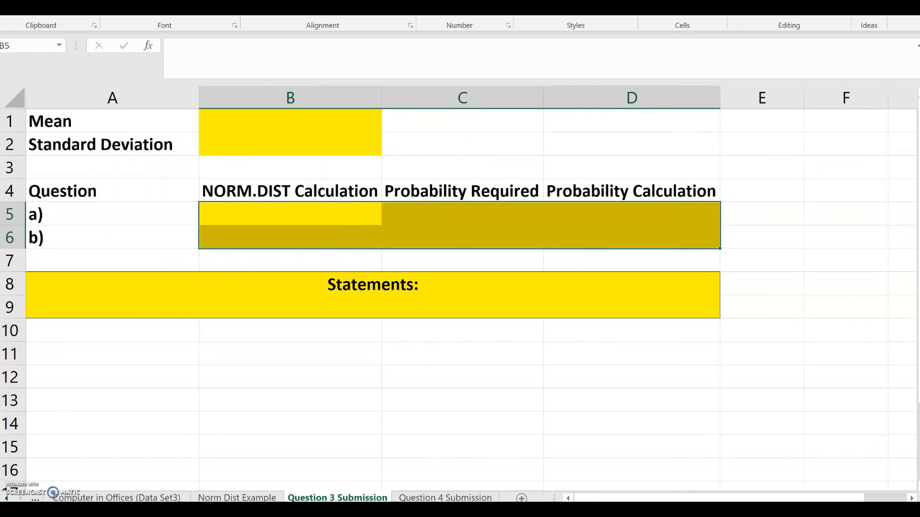
{"action": "left_click", "coordinate": [179, 11]}
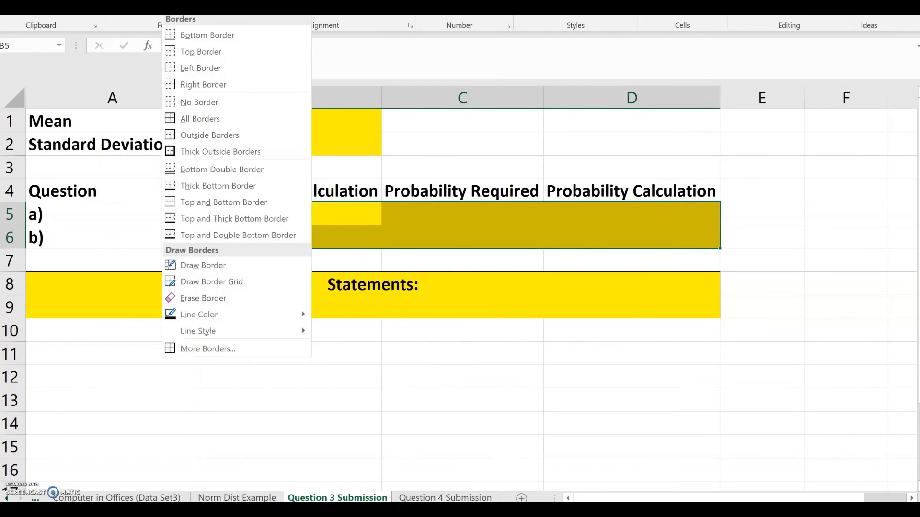
{"action": "left_click", "coordinate": [193, 119]}
{"action": "left_click", "coordinate": [265, 138]}
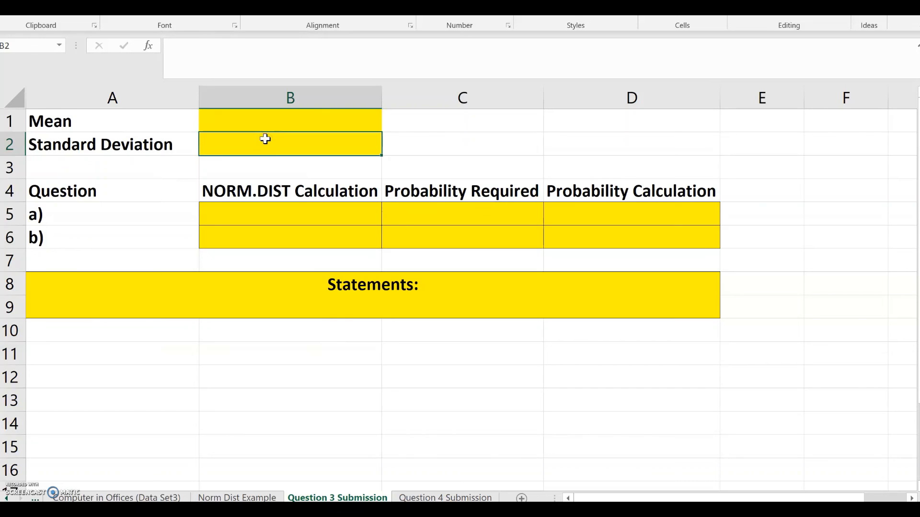
{"action": "key", "text": "shift+Up"}
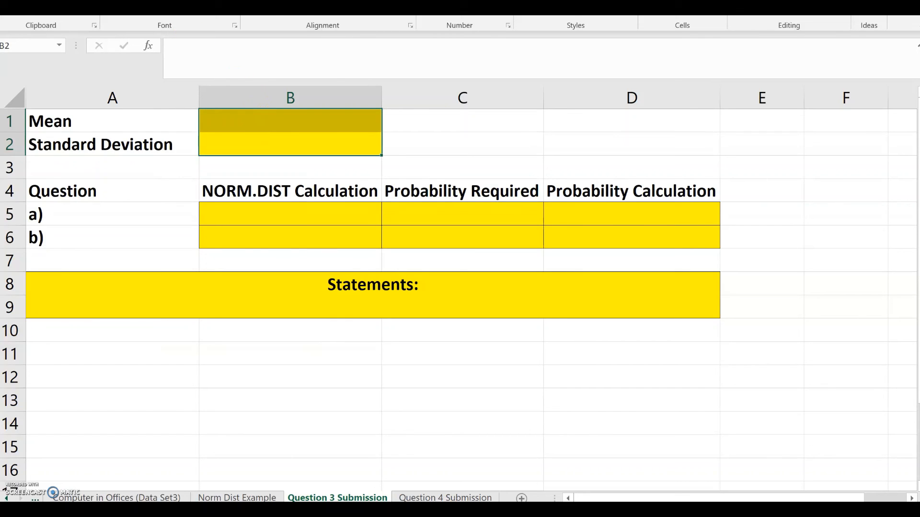
{"action": "left_click", "coordinate": [400, 346]}
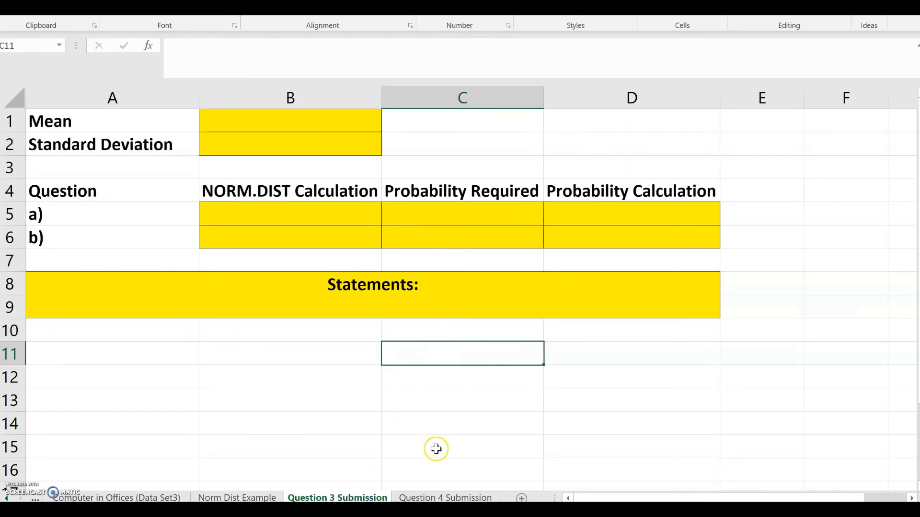
Step: Switch to the Question 4 Submission sheet and enlarge its view
{"action": "left_click", "coordinate": [433, 498]}
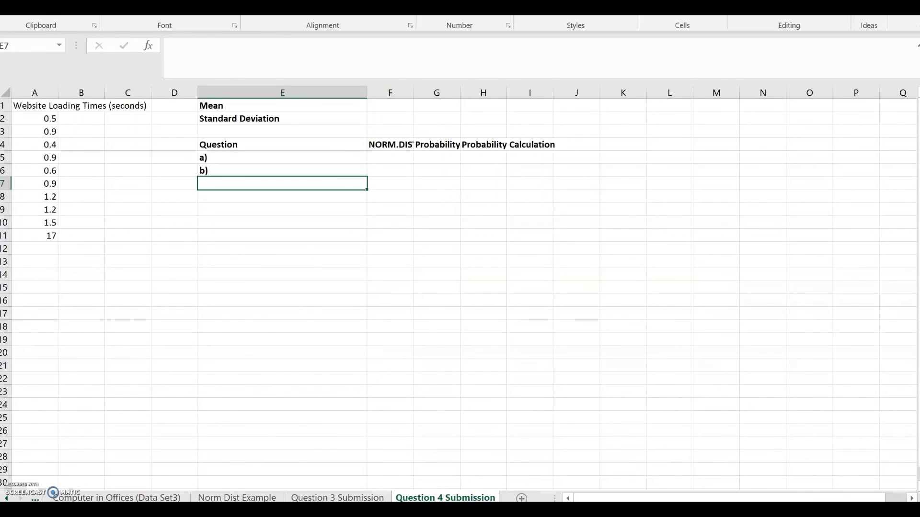
{"action": "scroll", "coordinate": [460, 287], "scroll_direction": "up", "scroll_amount": 3}
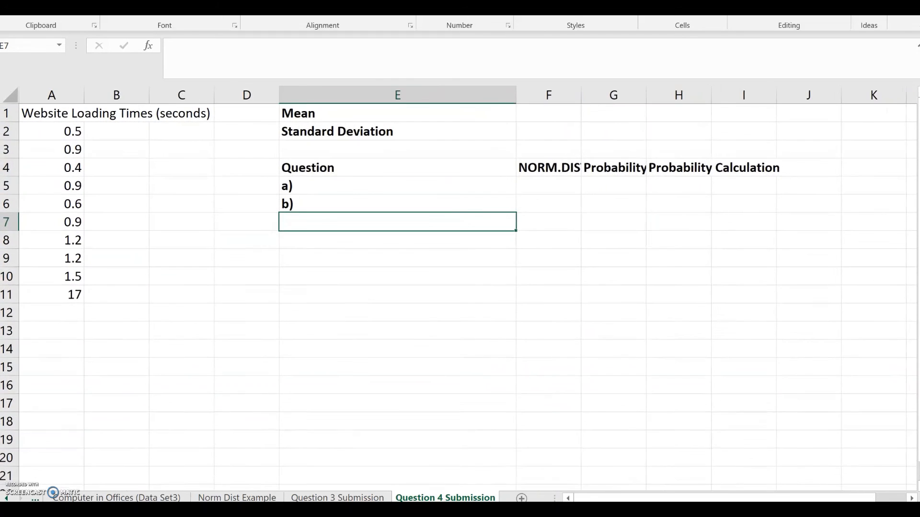
{"action": "scroll", "coordinate": [675, 249], "scroll_direction": "up", "scroll_amount": 1}
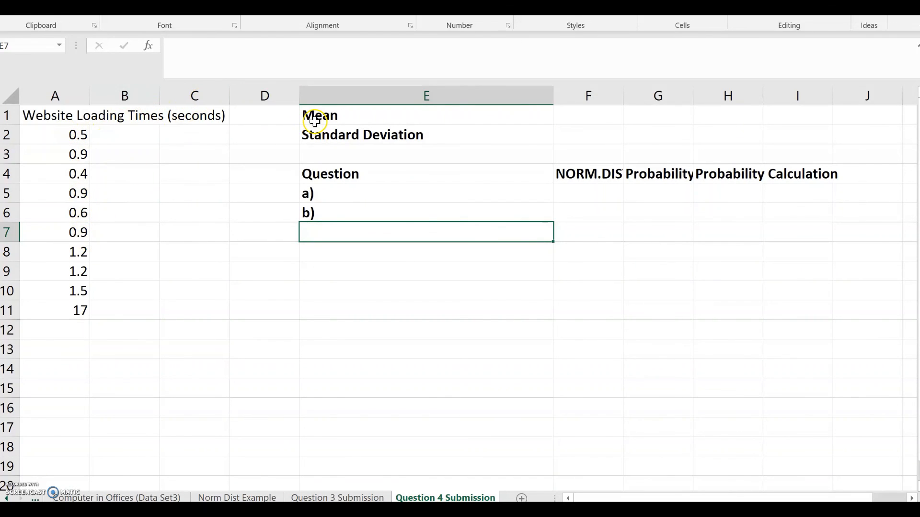
{"action": "left_click", "coordinate": [571, 112]}
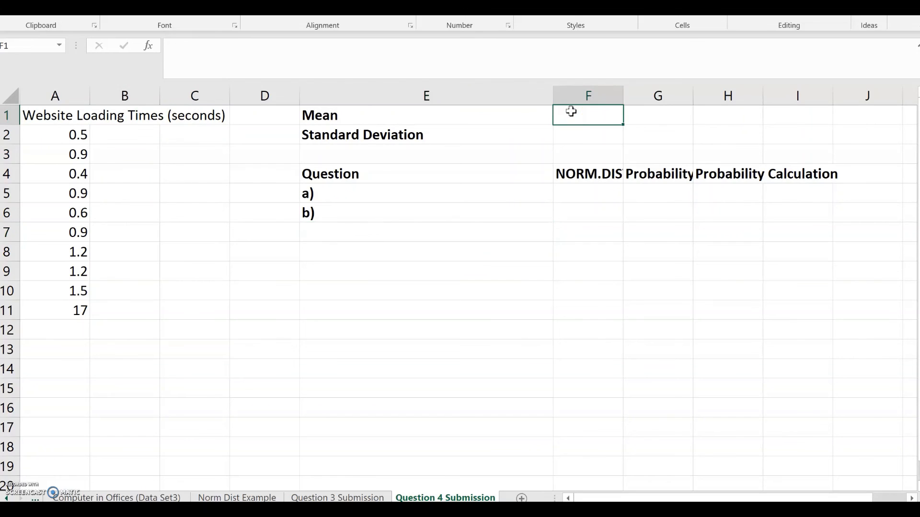
{"action": "type", "text": "=ave"}
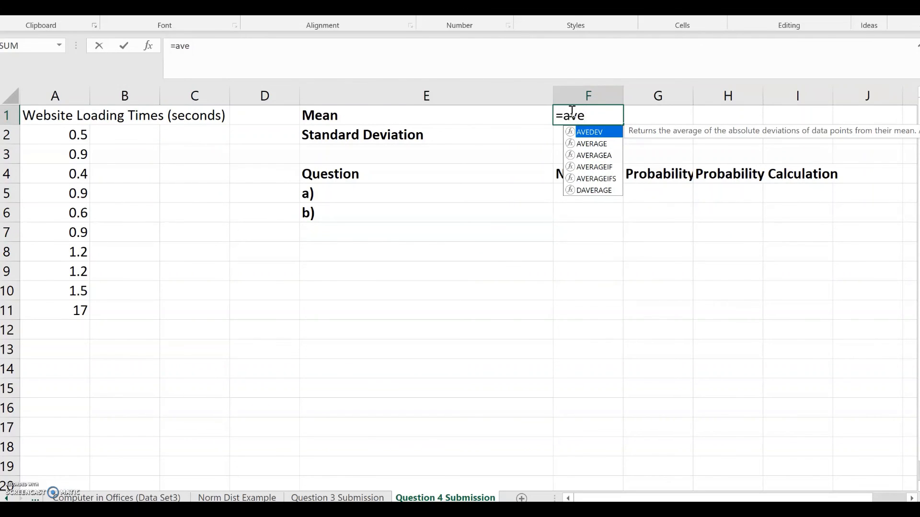
{"action": "type", "text": "rage("}
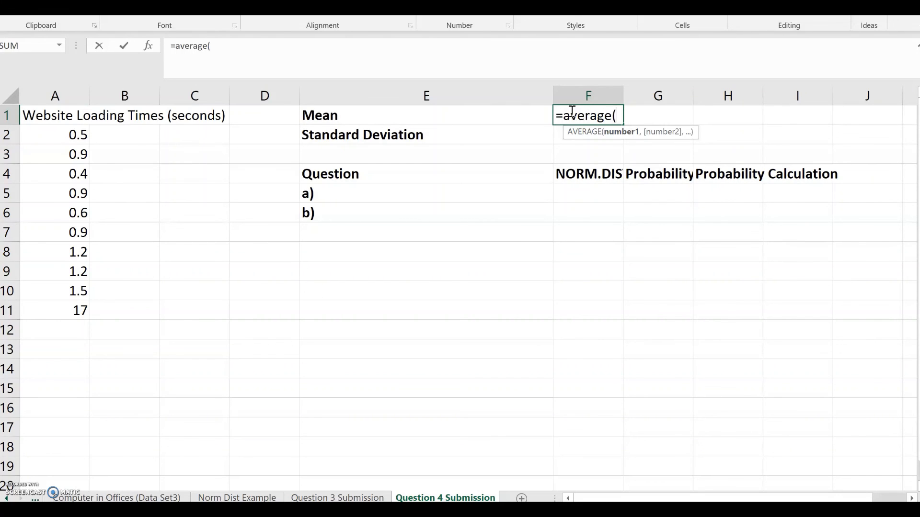
{"action": "type", "text": ")"}
{"action": "key", "text": "BackSpace"}
{"action": "key", "text": "BackSpace"}
{"action": "key", "text": "BackSpace"}
{"action": "key", "text": "BackSpace"}
{"action": "key", "text": "BackSpace"}
{"action": "key", "text": "BackSpace"}
{"action": "key", "text": "BackSpace"}
{"action": "key", "text": "BackSpace"}
{"action": "key", "text": "BackSpace"}
{"action": "key", "text": "BackSpace"}
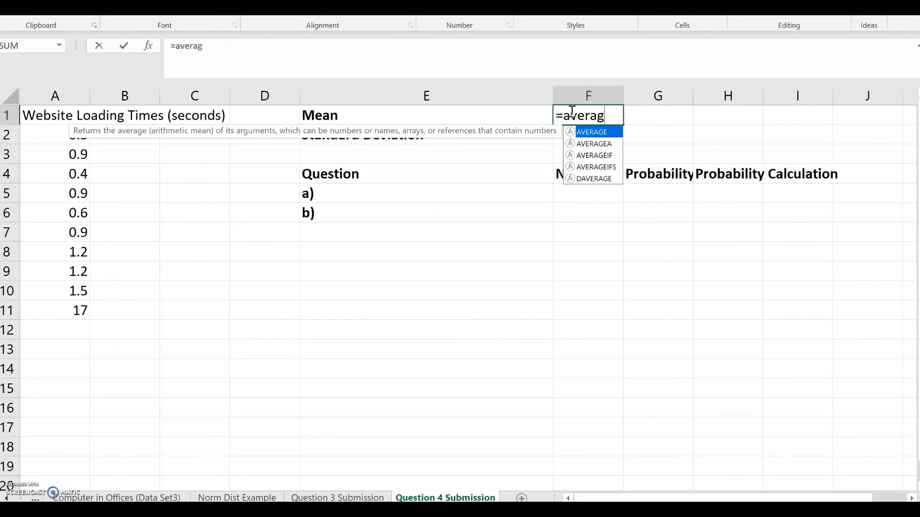
{"action": "key", "text": "Return"}
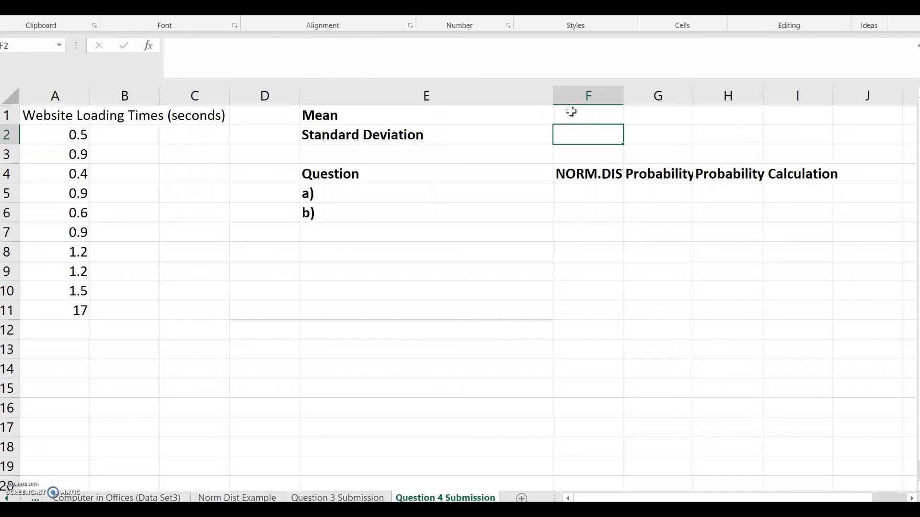
{"action": "type", "text": "=st"}
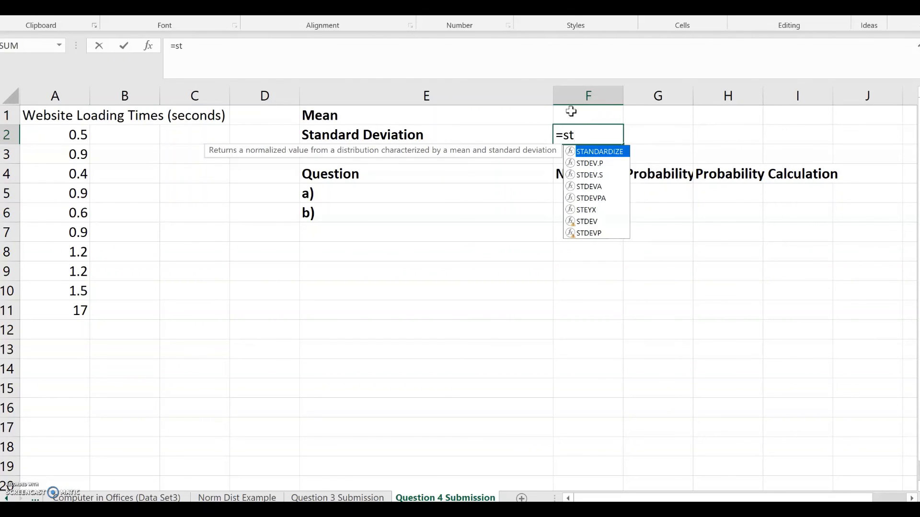
{"action": "type", "text": "d"}
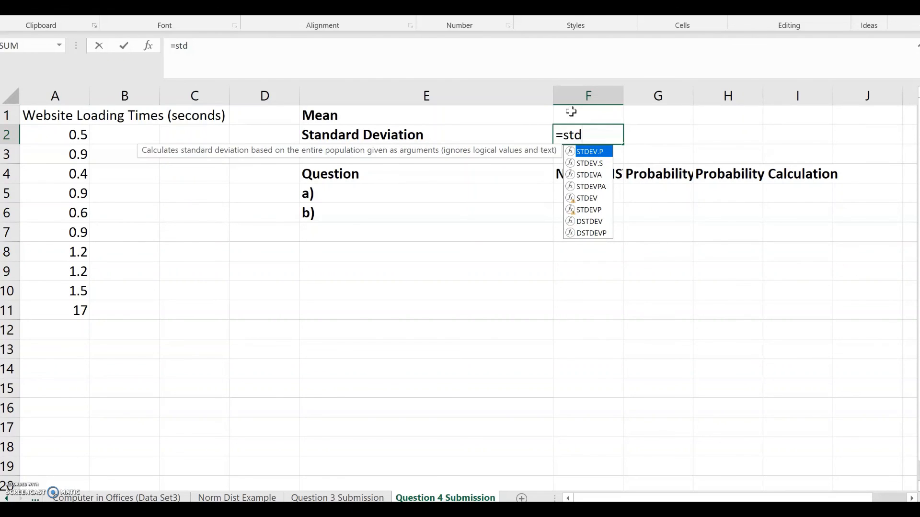
{"action": "left_click", "coordinate": [584, 164]}
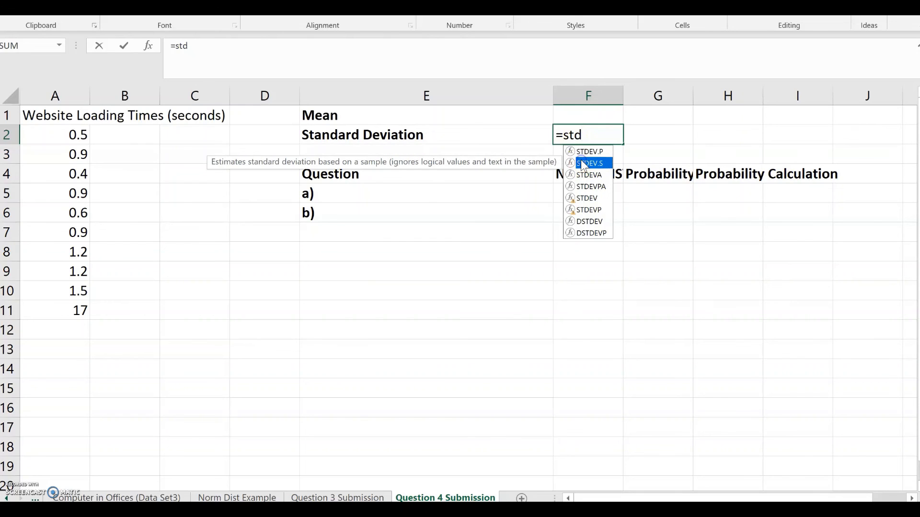
{"action": "double_click", "coordinate": [583, 164]}
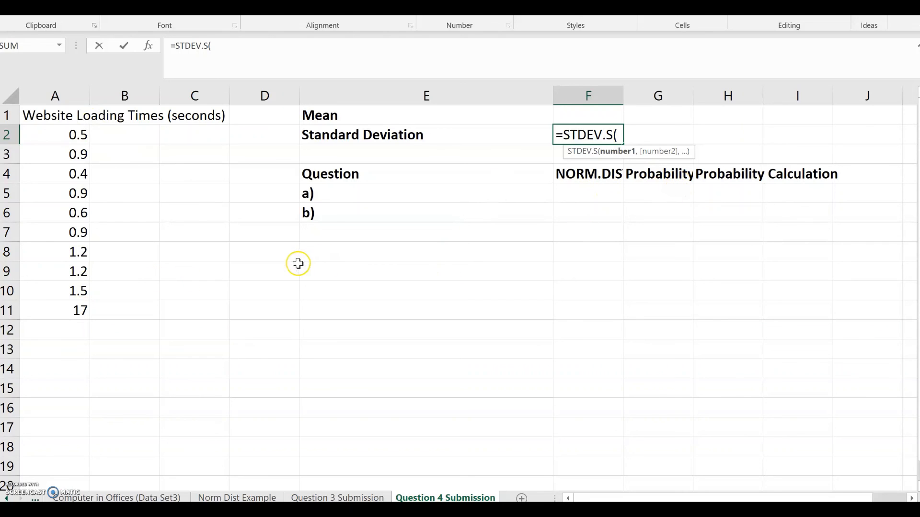
{"action": "key", "text": "BackSpace"}
{"action": "key", "text": "BackSpace"}
{"action": "key", "text": "BackSpace"}
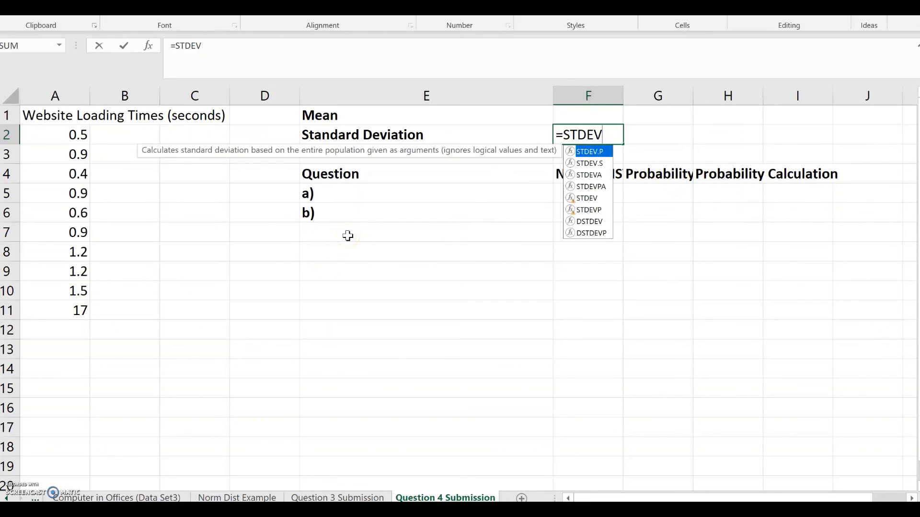
{"action": "key", "text": "BackSpace"}
{"action": "key", "text": "BackSpace"}
{"action": "key", "text": "BackSpace"}
{"action": "key", "text": "BackSpace"}
{"action": "key", "text": "BackSpace"}
{"action": "key", "text": "BackSpace"}
Step: Enter the label "Statement" in E8, below the question table
{"action": "key", "text": "Down"}
{"action": "key", "text": "Down"}
{"action": "key", "text": "Down"}
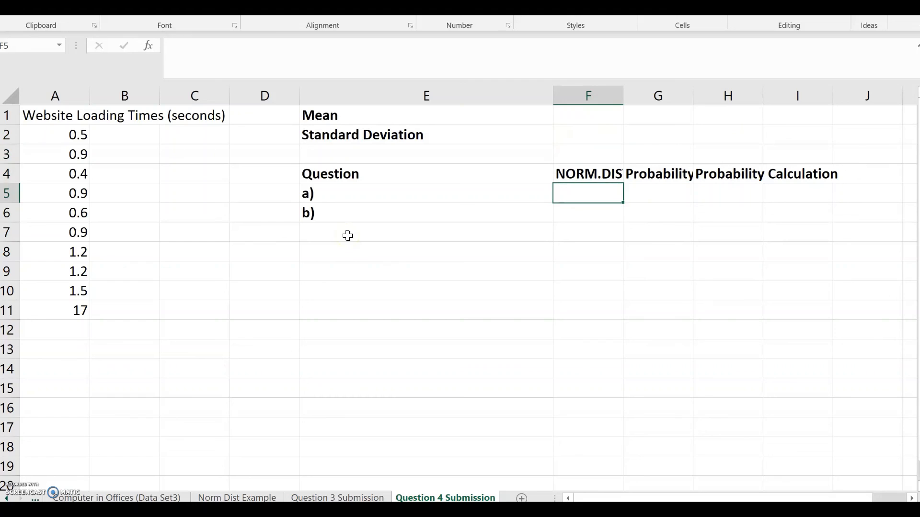
{"action": "key", "text": "Down"}
{"action": "key", "text": "Down"}
{"action": "key", "text": "Left"}
{"action": "key", "text": "Left"}
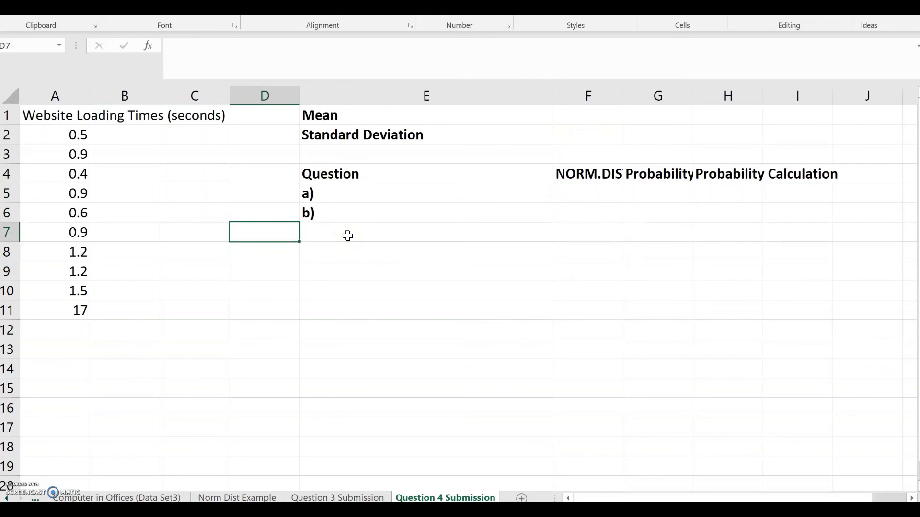
{"action": "key", "text": "Down"}
{"action": "key", "text": "Right"}
{"action": "type", "text": "St"}
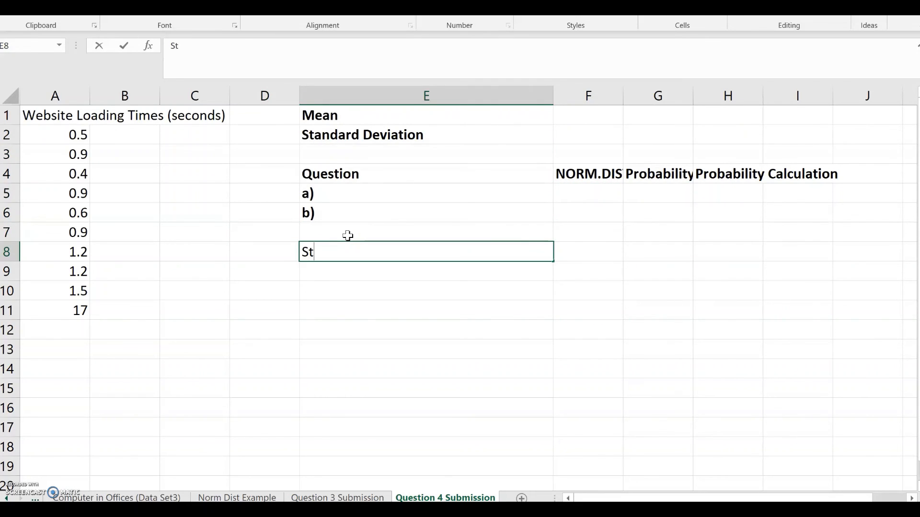
{"action": "type", "text": "atement"}
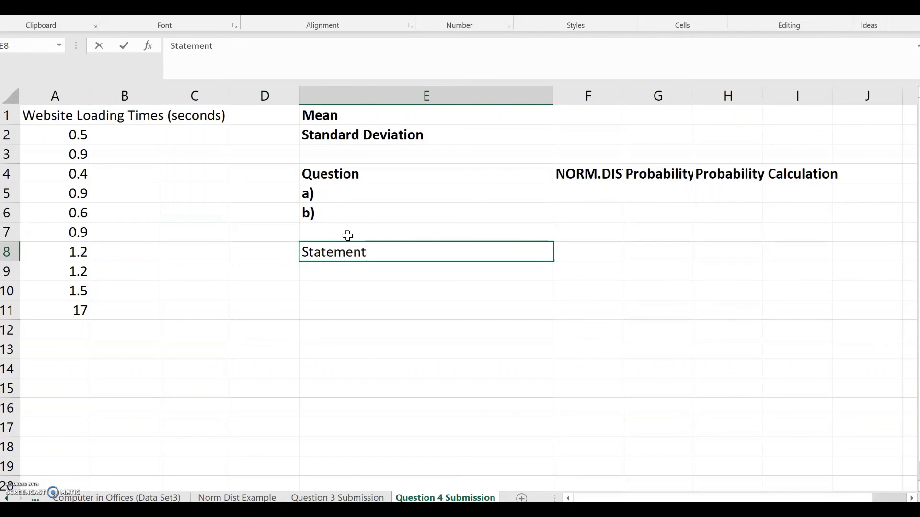
{"action": "key", "text": "Return"}
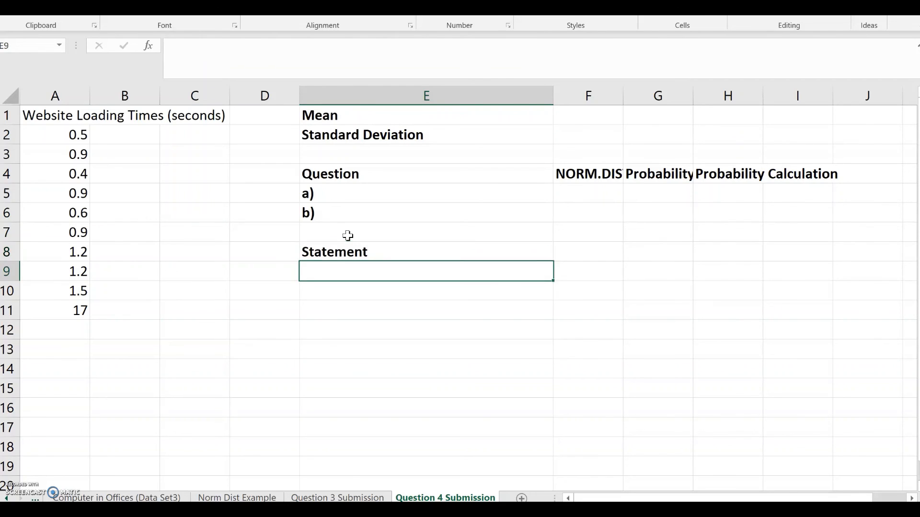
{"action": "key", "text": "Up"}
{"action": "key", "text": "ctrl+b"}
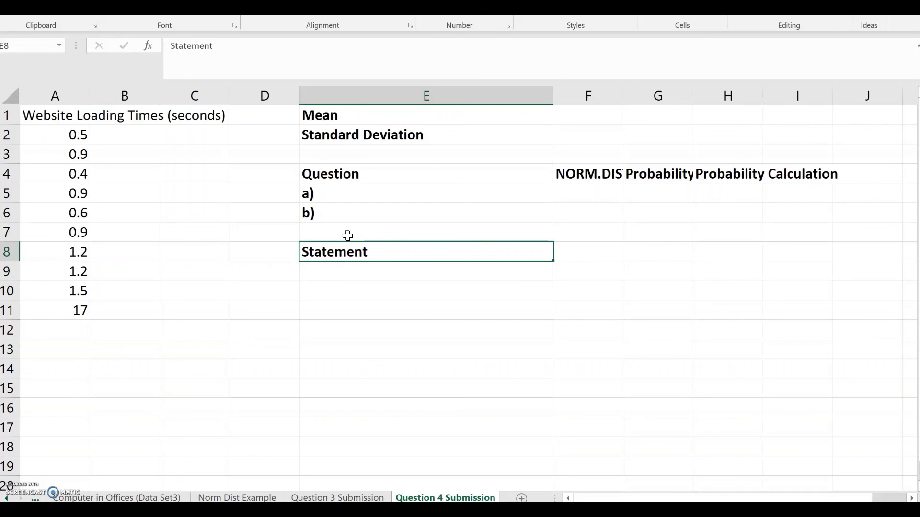